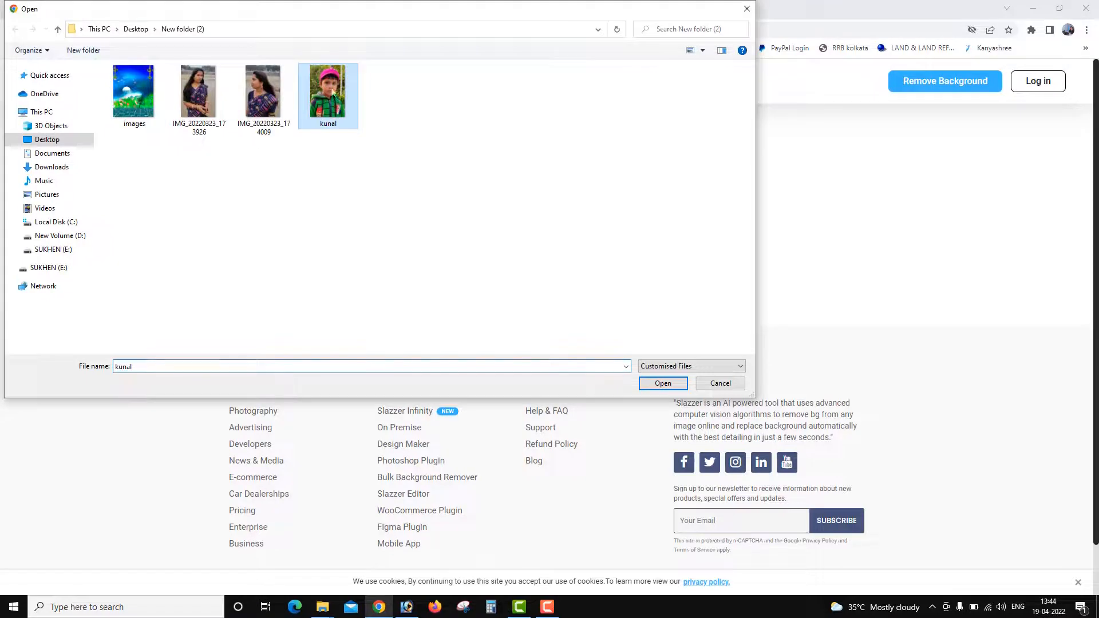
Upload the photo of the boy in the pink cap and download the preview-size image with its background removed.
click(673, 386)
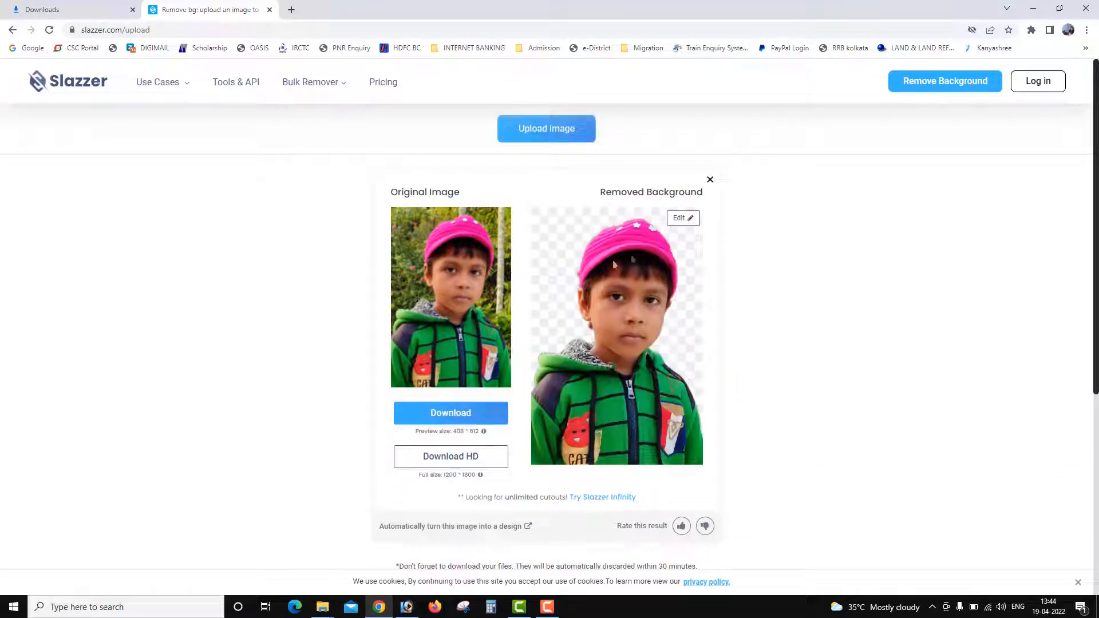
click(464, 417)
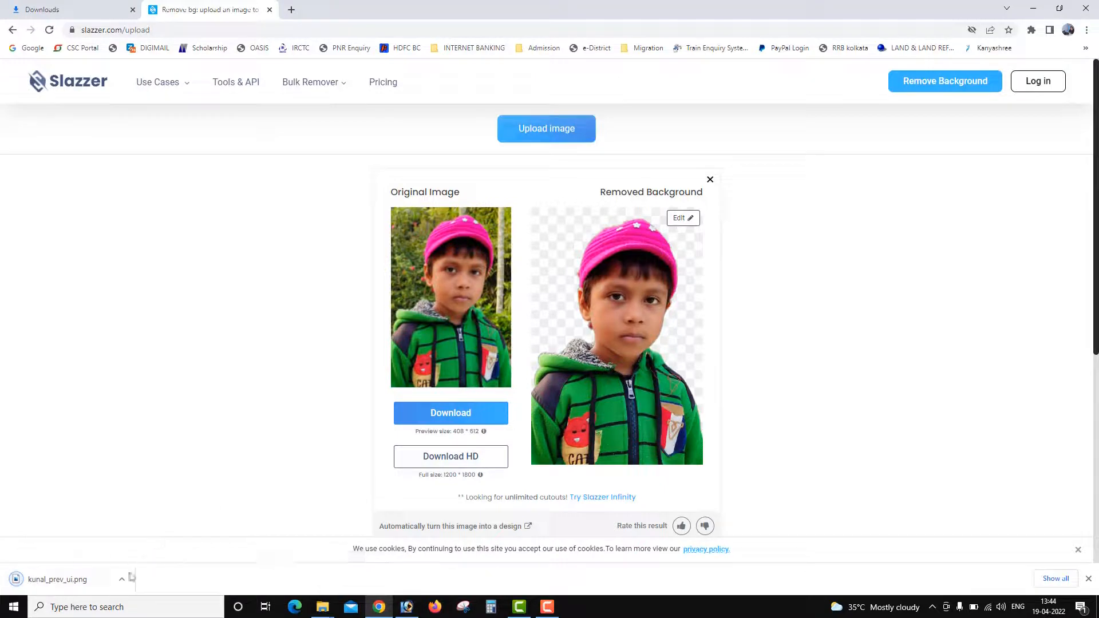
Show the downloaded cutout in its folder, view it in the image viewer and close the viewer.
click(122, 580)
click(165, 542)
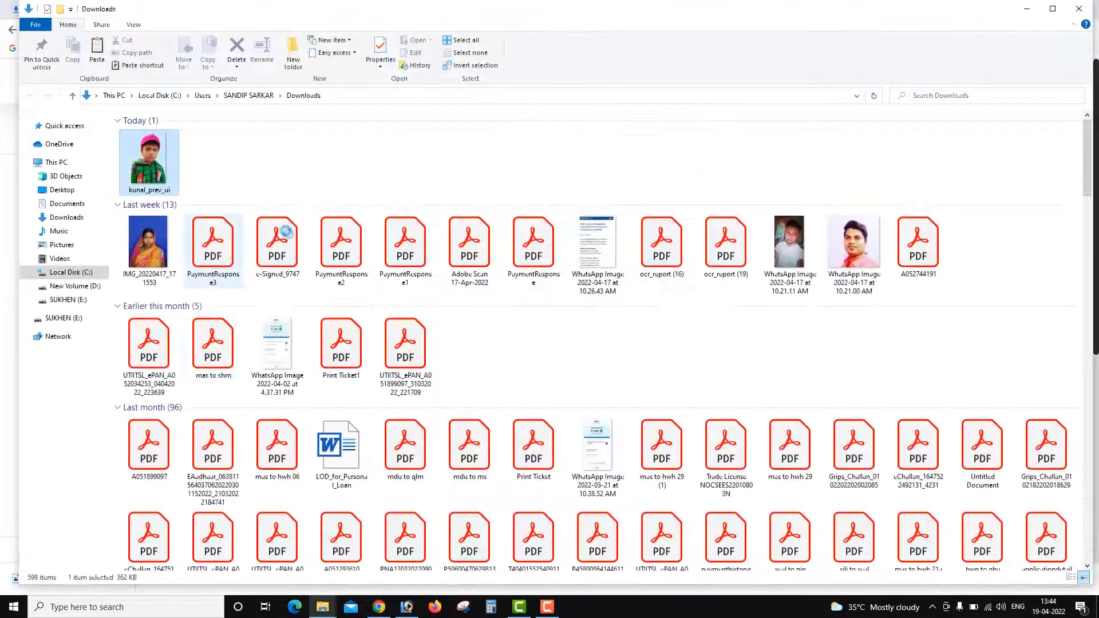
double_click(160, 161)
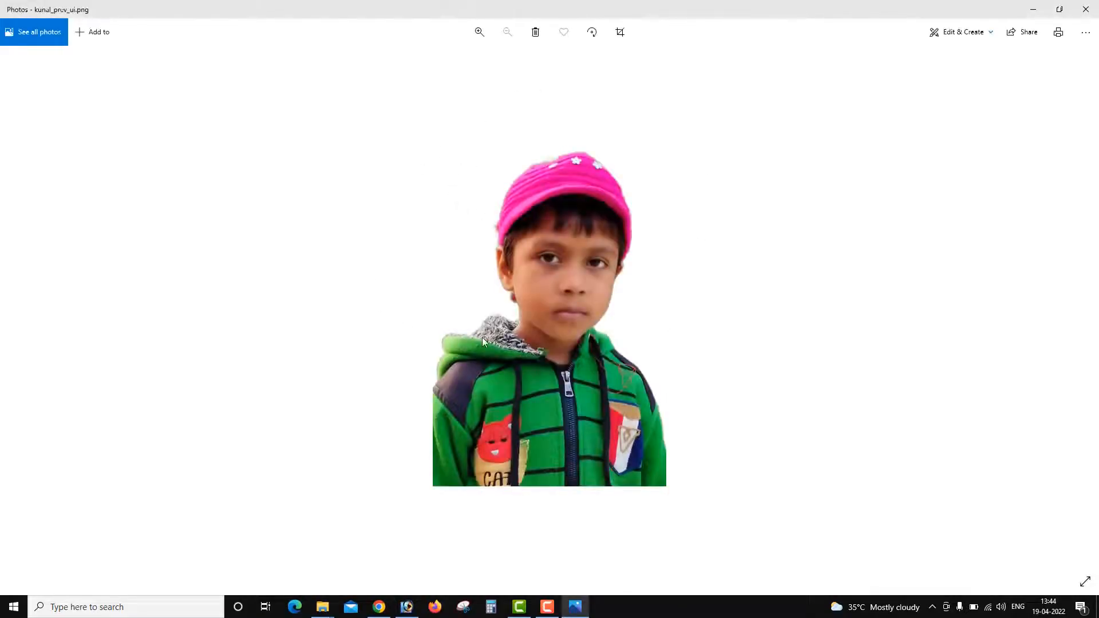
key(alt+F4)
Open the downloaded cutout in Photoshop, shift its layer slightly and close the document without saving.
drag(150, 183, 403, 471)
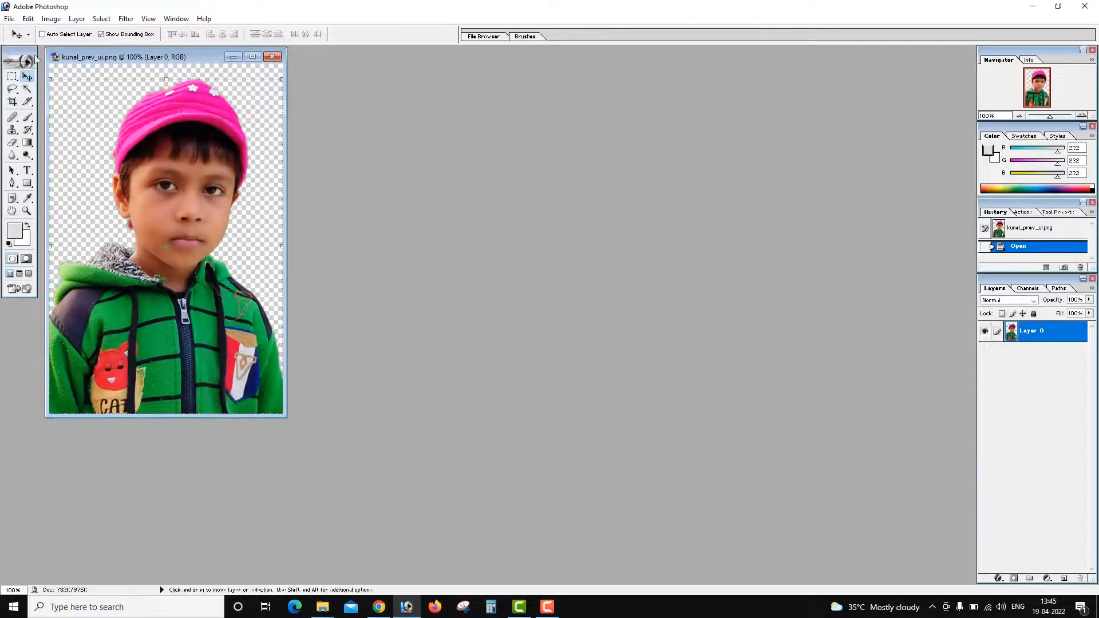
mouse_move(196, 117)
mouse_down()
mouse_move(170, 129)
mouse_move(183, 123)
mouse_move(169, 167)
mouse_move(192, 114)
mouse_move(200, 119)
mouse_up()
click(272, 57)
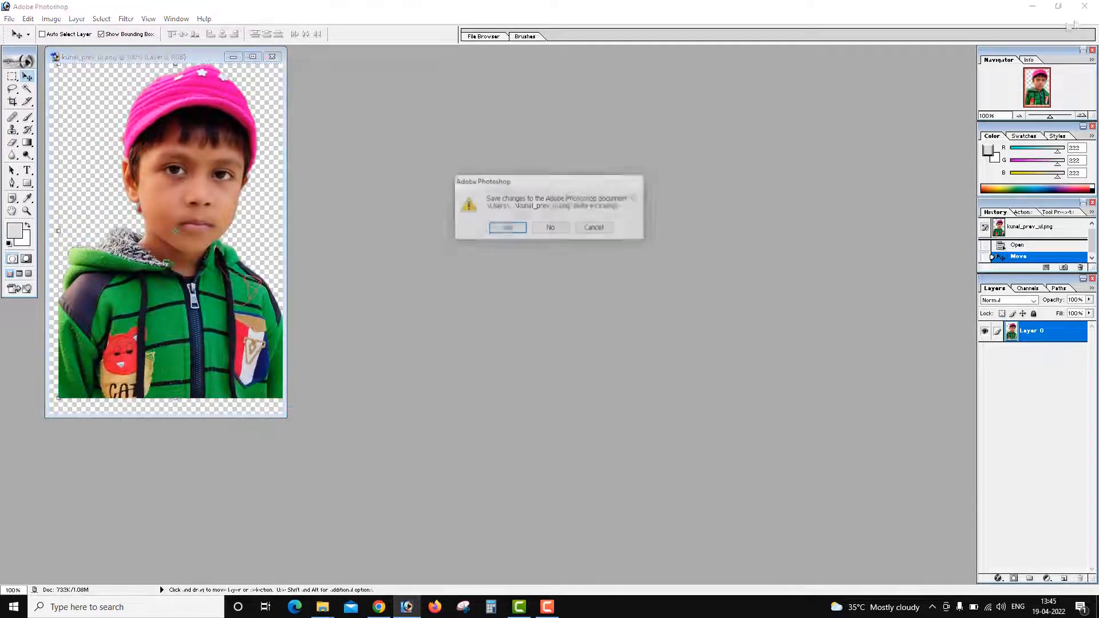
click(550, 226)
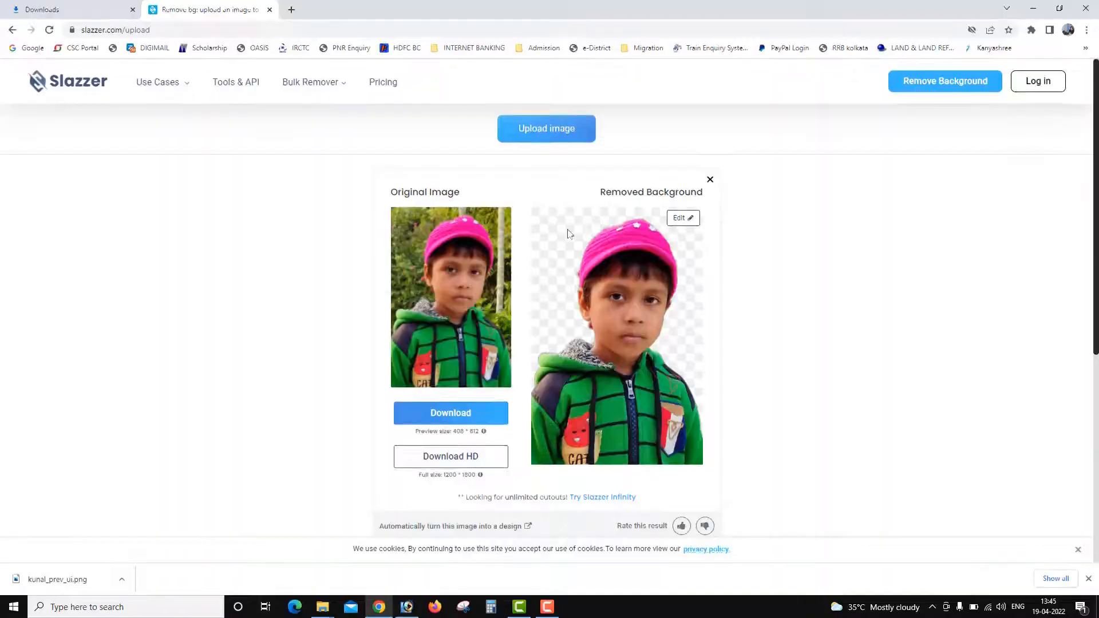
Switch to Slazzer, open the background editor for the boy's cutout and apply the sunset mountain image.
click(679, 218)
click(683, 265)
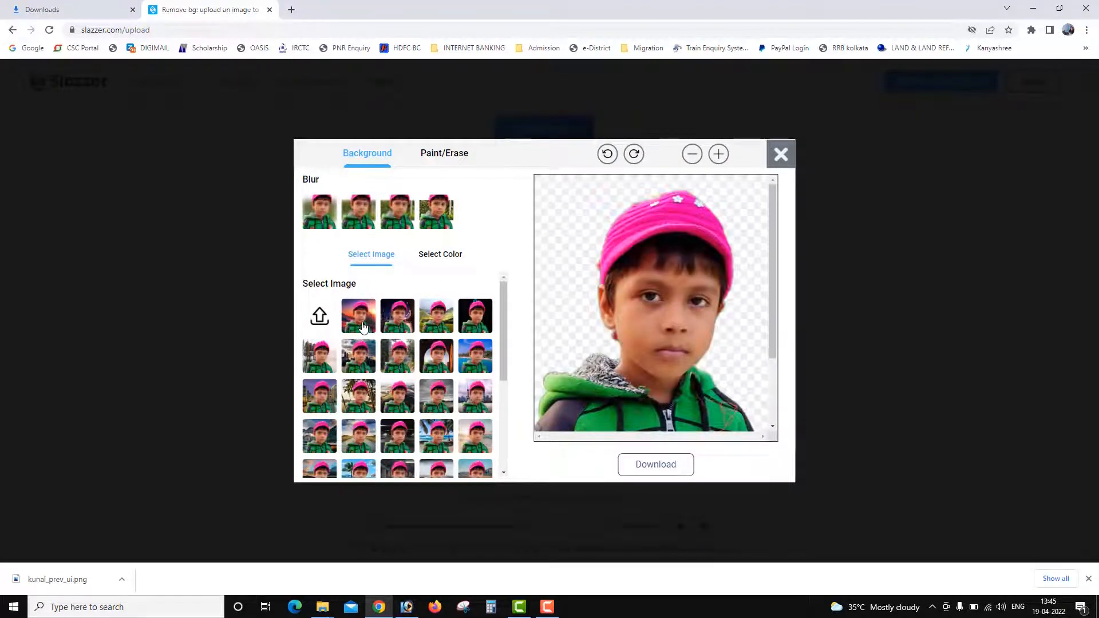
click(361, 325)
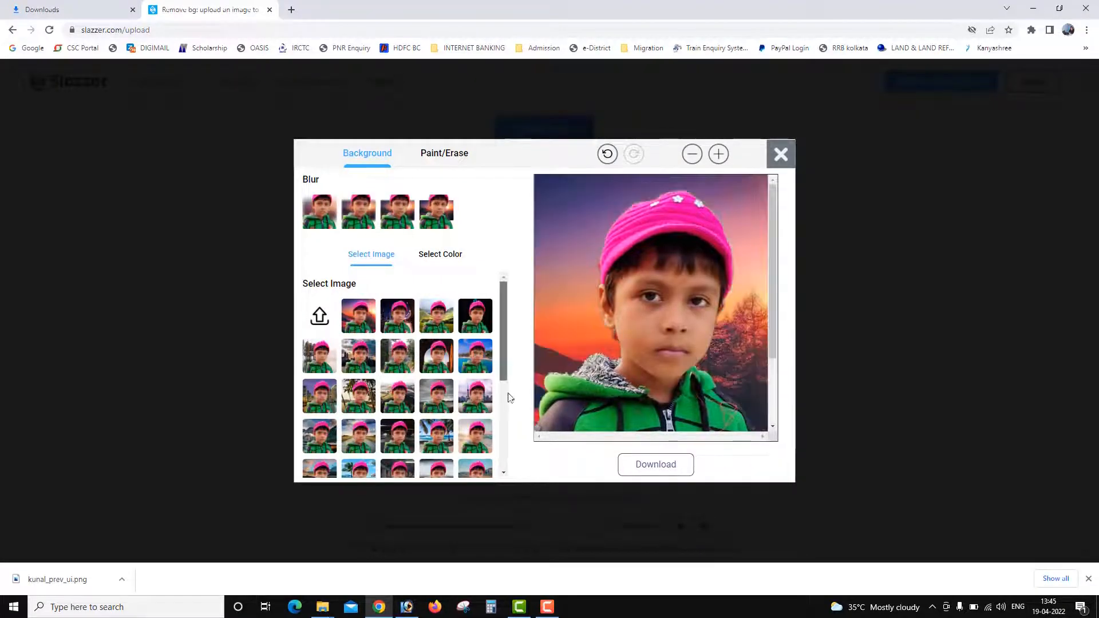
Try the palm beach image and the Golden Gate Bridge image as backgrounds behind the boy.
scroll(452, 376, down, 2)
click(445, 358)
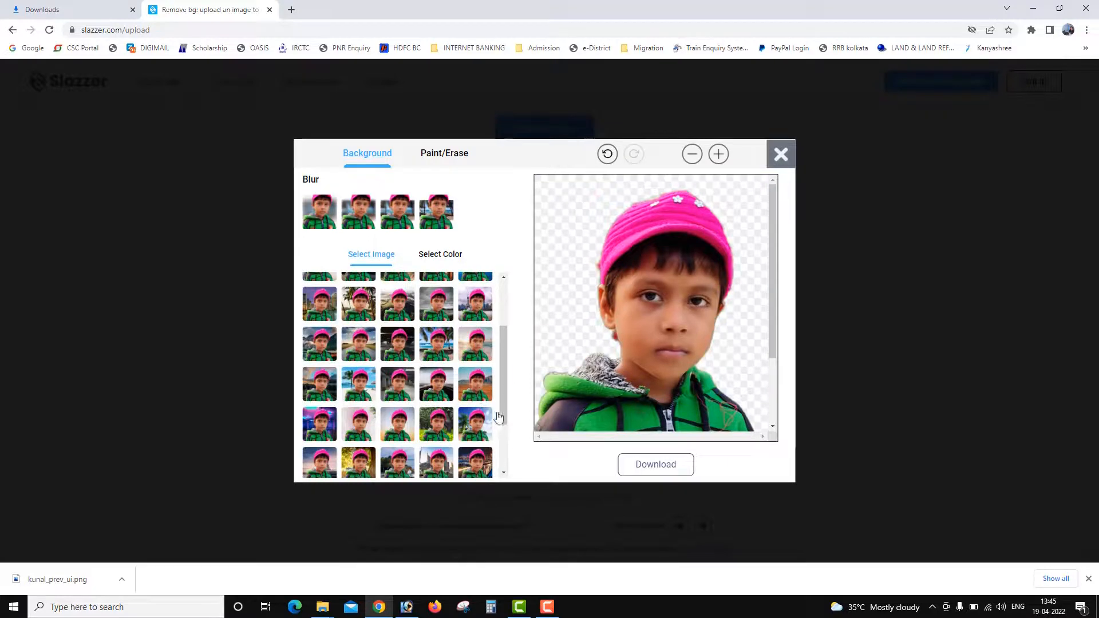
scroll(507, 414, down, 2)
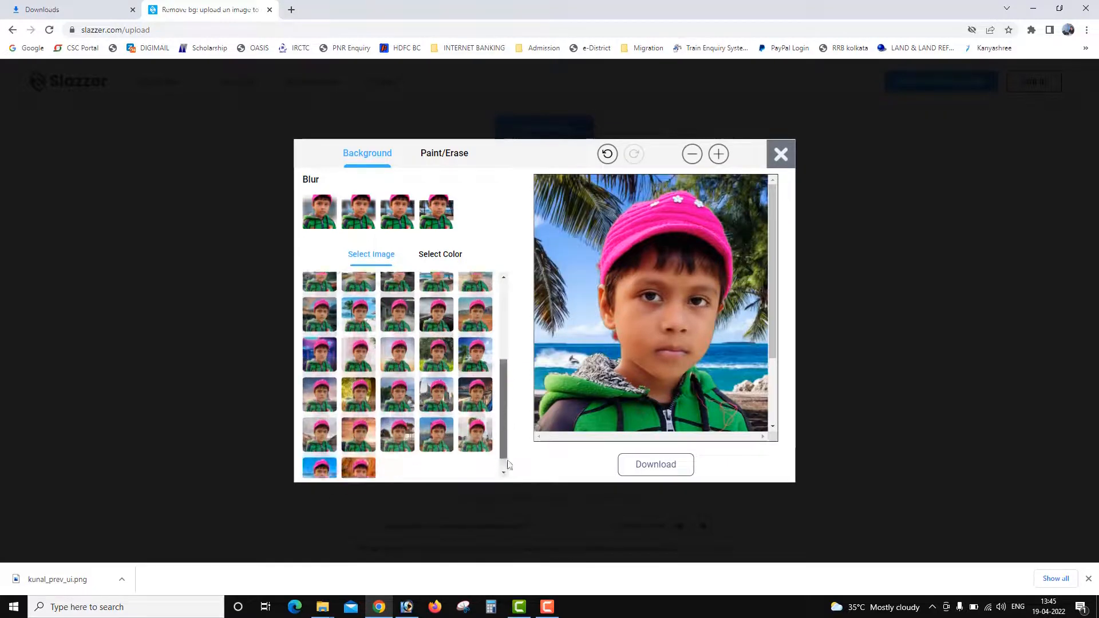
click(473, 434)
drag(501, 456, 523, 300)
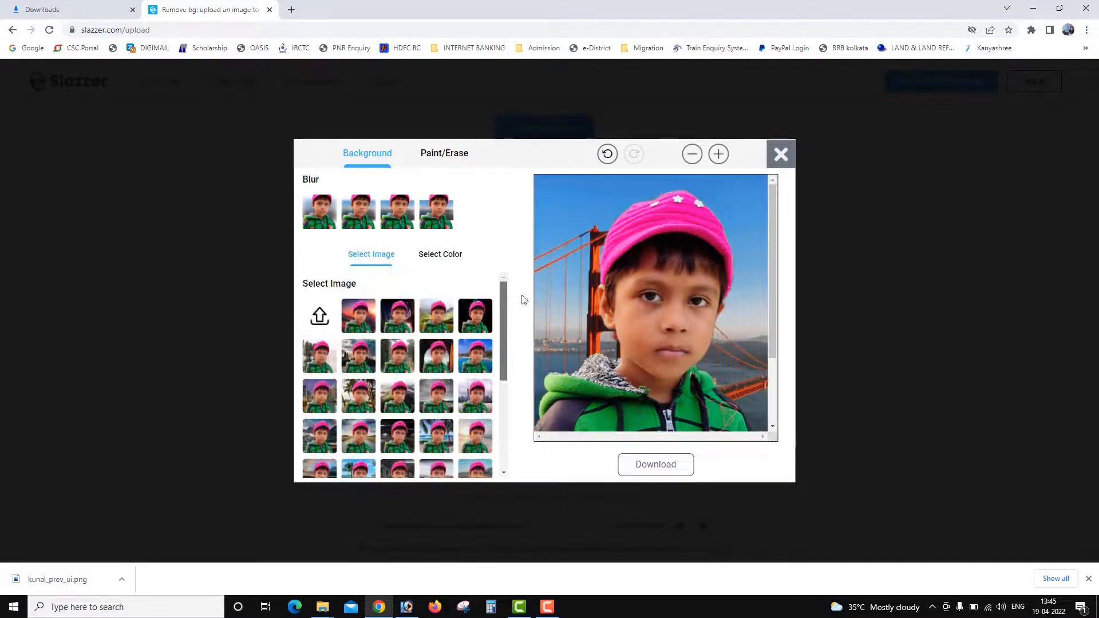
Try solid orange and solid red-orange as background colours behind the boy.
click(429, 266)
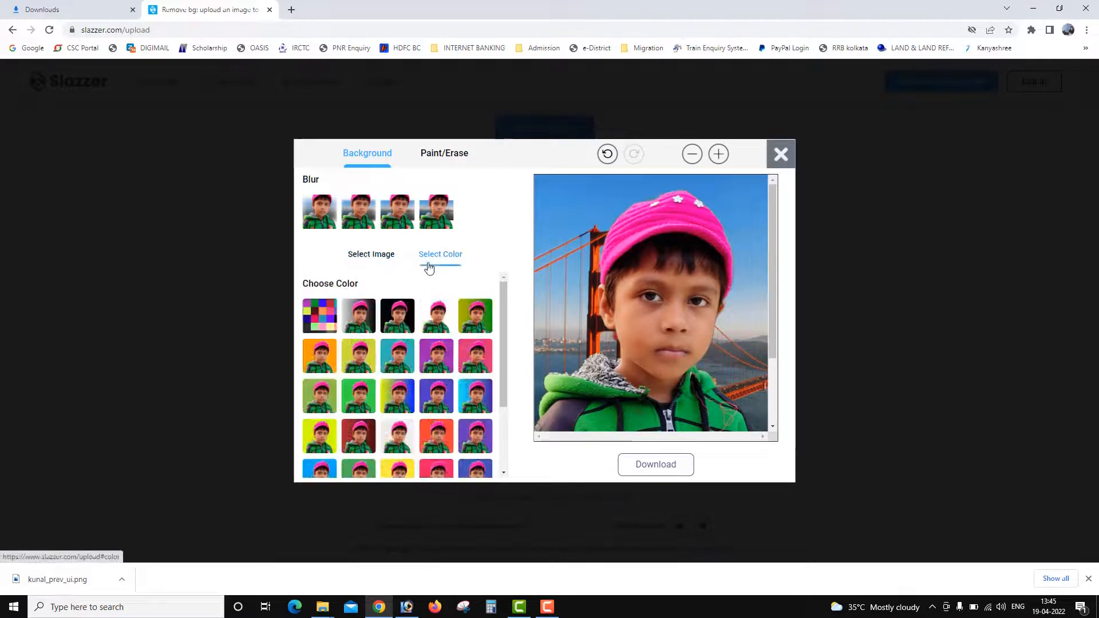
click(325, 363)
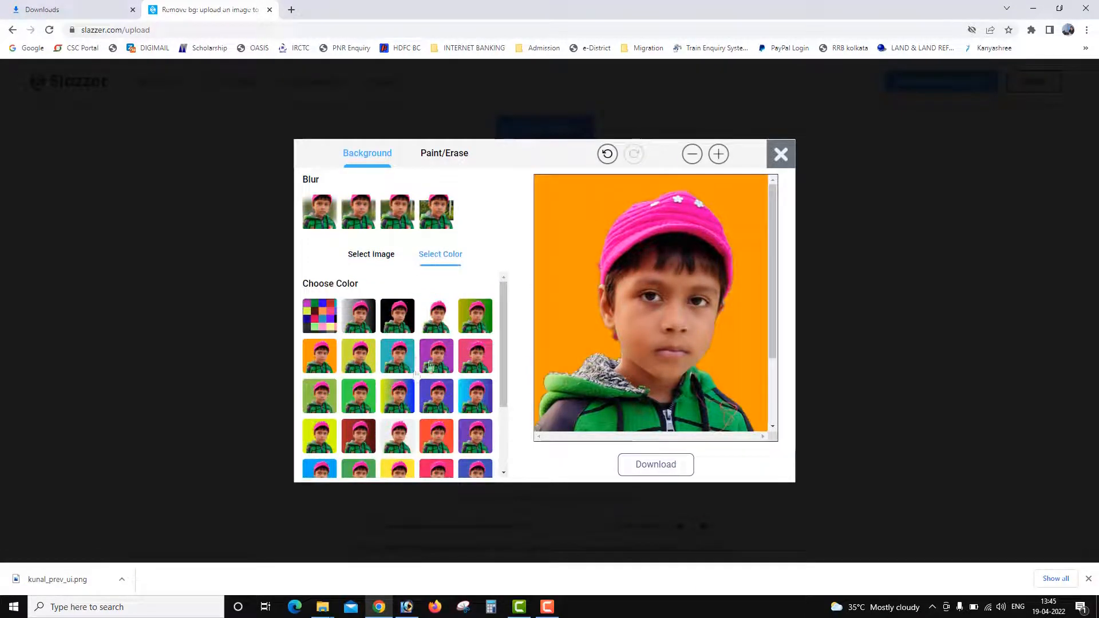
scroll(504, 372, down, 2)
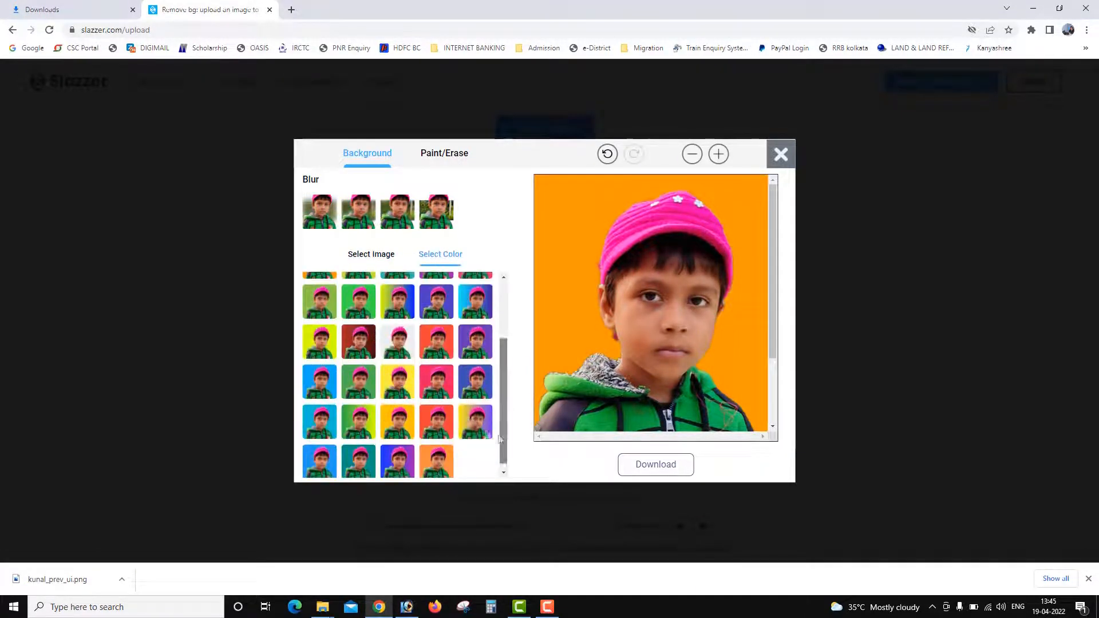
click(445, 418)
scroll(504, 446, up, 3)
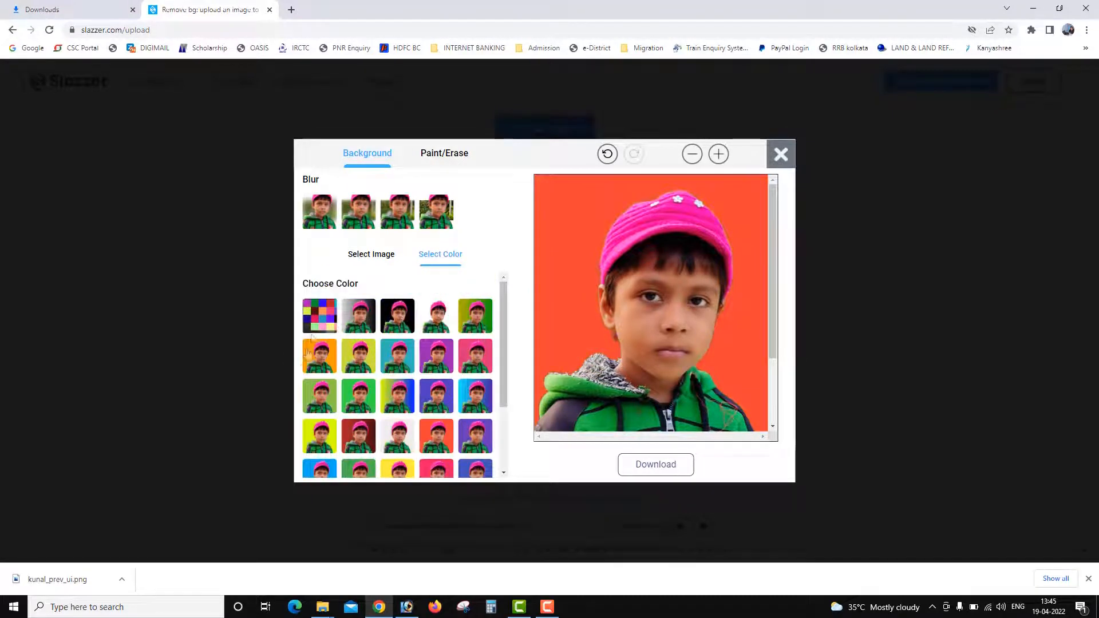
Try a custom dark brown background colour, hsv(0, 22%, 32%), behind the boy.
click(327, 319)
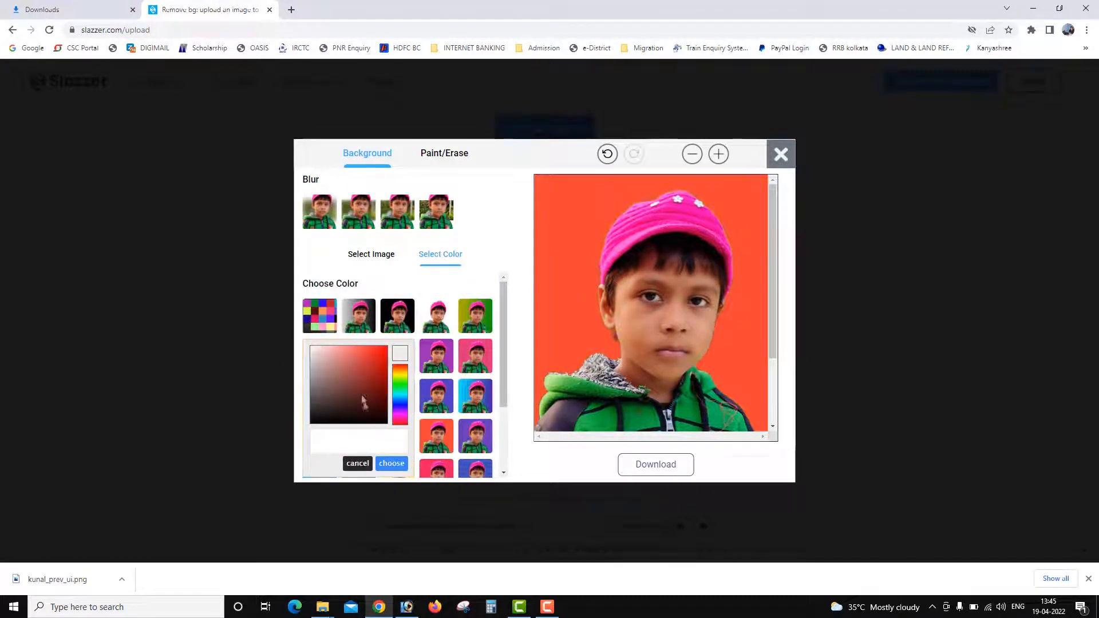
click(326, 398)
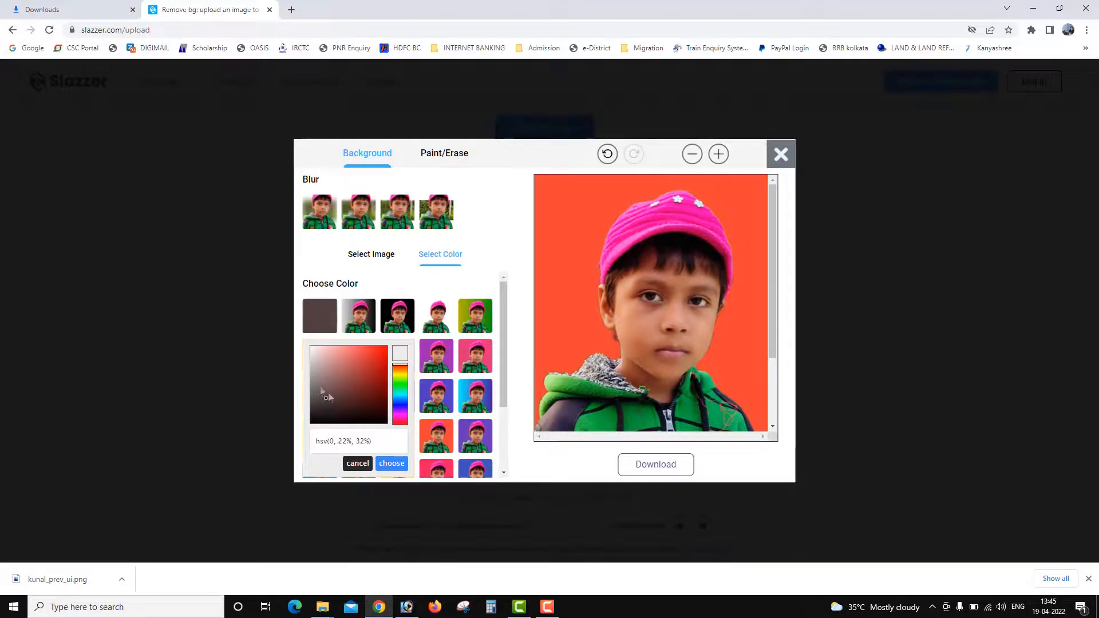
click(392, 464)
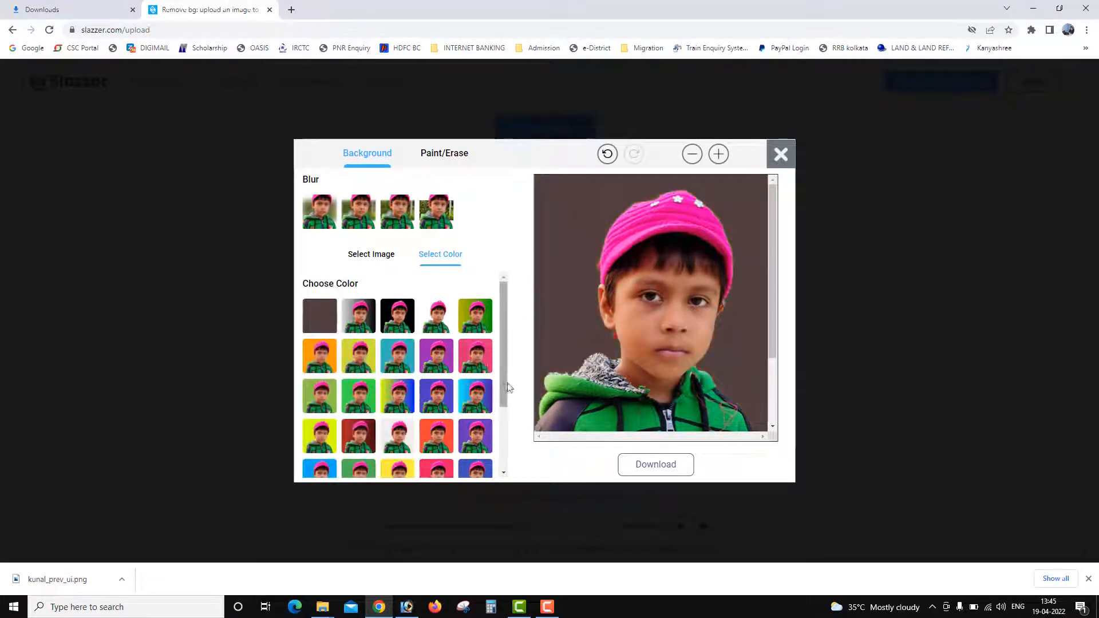
Upload the picture "images" from New folder (2) as the custom background behind the boy.
click(371, 255)
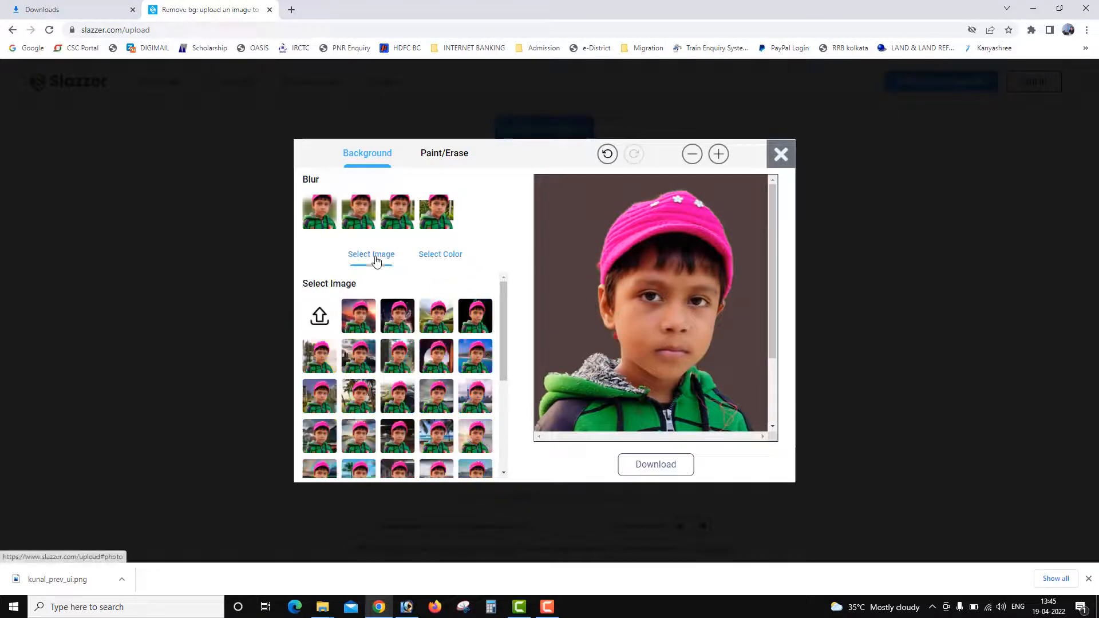
click(327, 315)
click(146, 114)
click(657, 385)
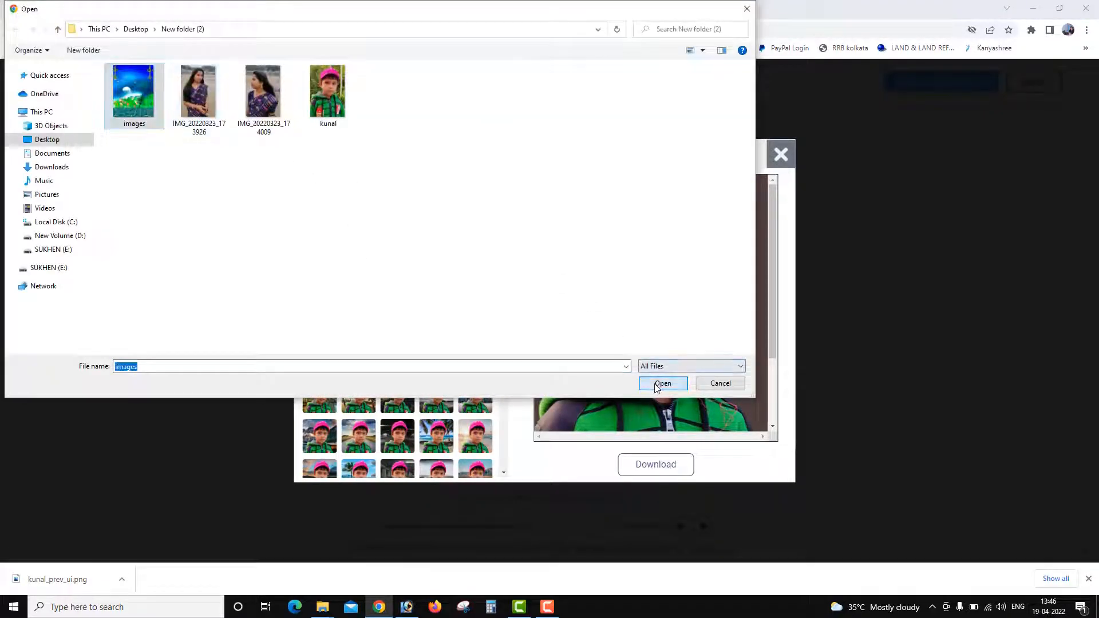
scroll(679, 321, down, 2)
scroll(679, 321, up, 2)
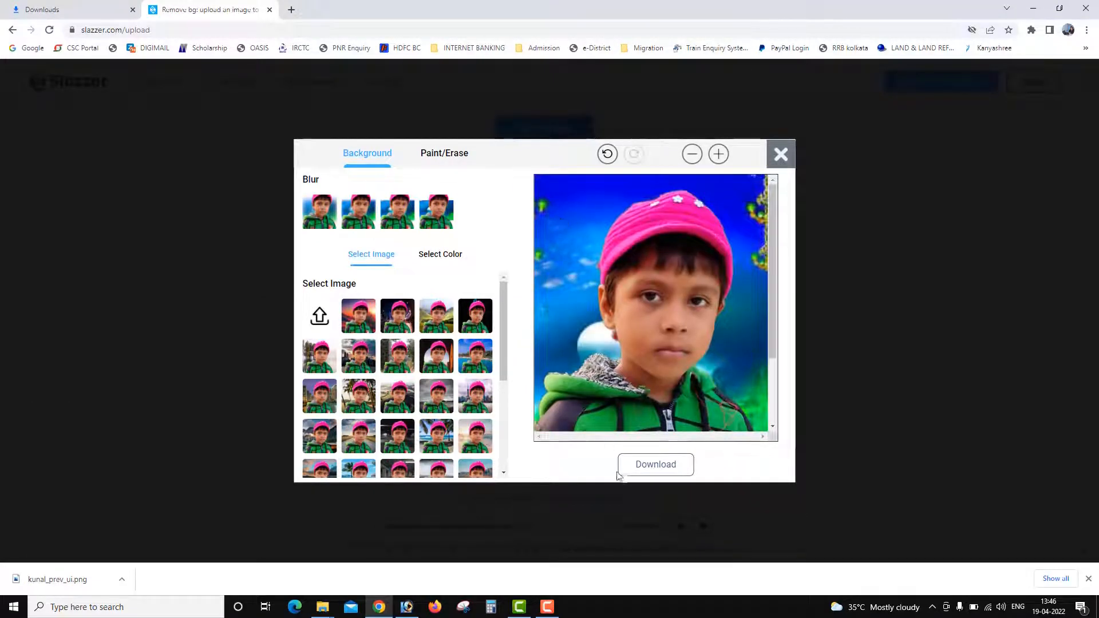
Download the edited picture, open slazzer-edit-image from the Downloads folder to view it and close the viewer.
click(656, 466)
click(122, 579)
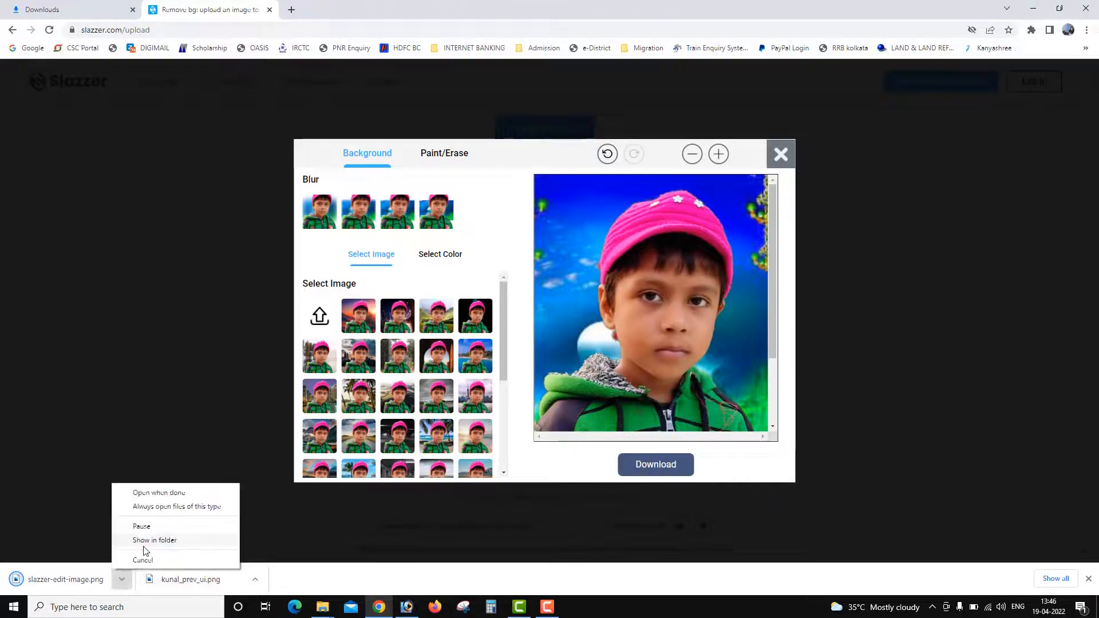
click(144, 542)
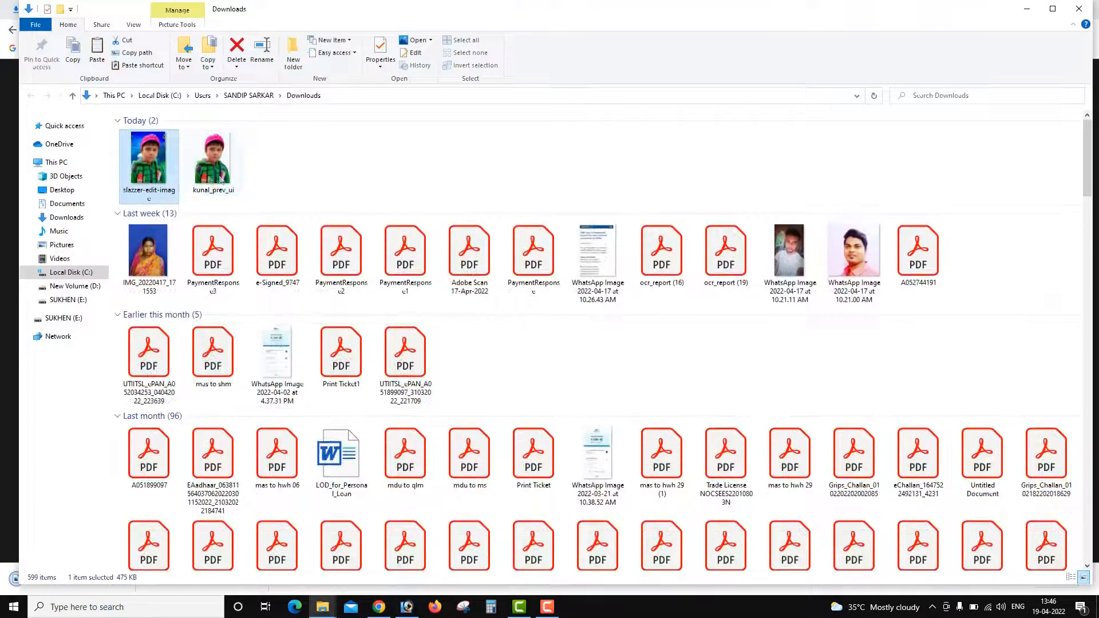
double_click(166, 169)
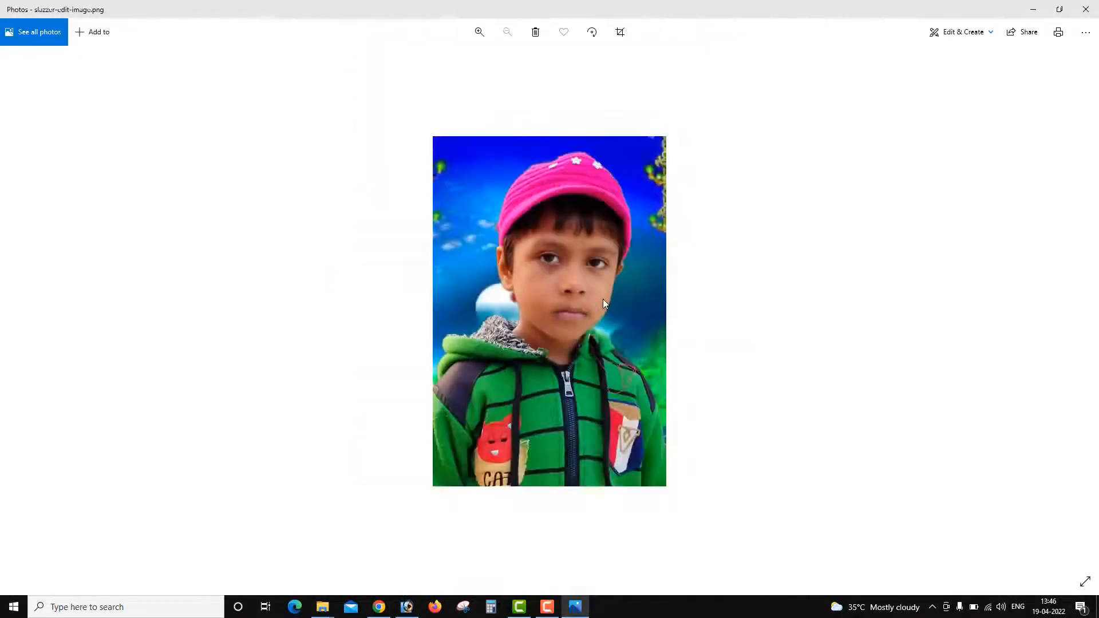
scroll(603, 299, down, 3)
click(1086, 9)
Close the editor, discard the boy's result and upload IMG_20220323_174009 for background removal.
click(781, 154)
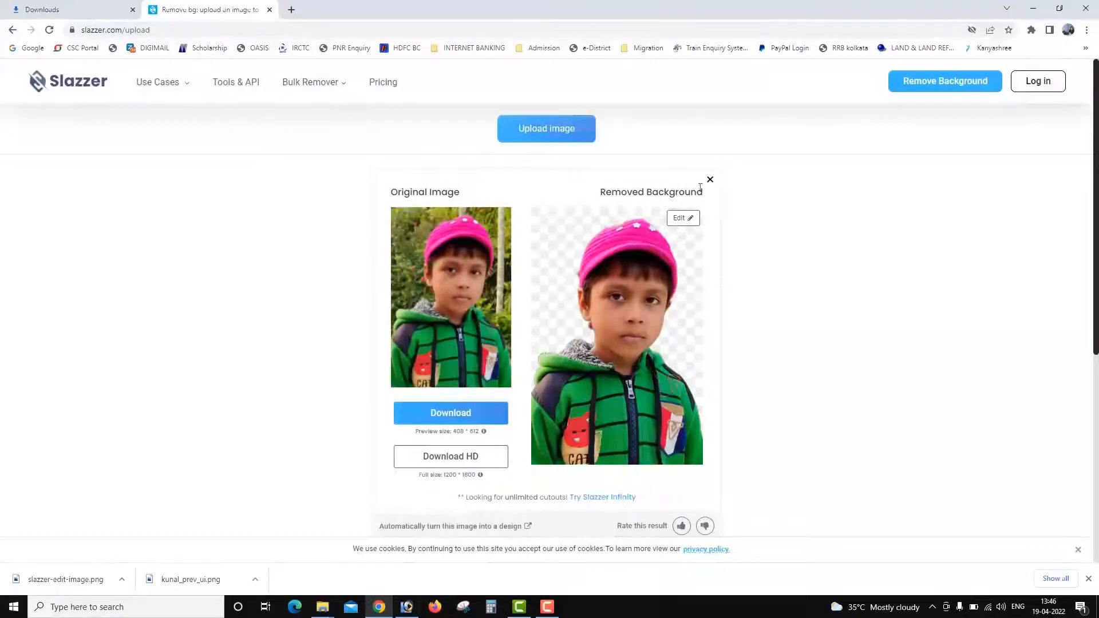
click(711, 181)
click(551, 243)
click(282, 117)
click(665, 384)
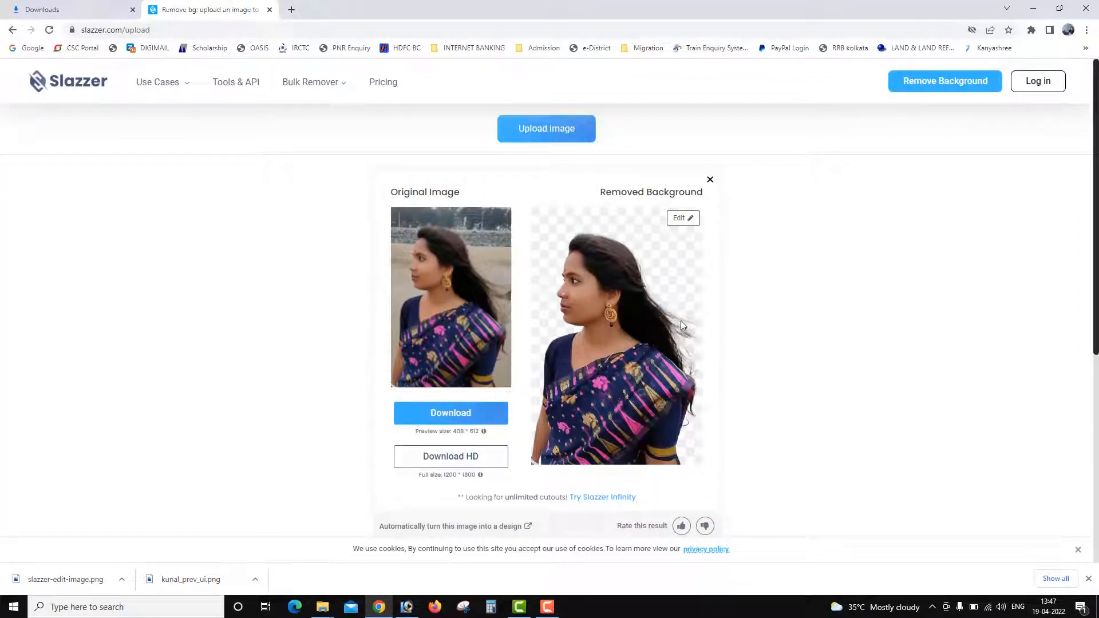
Open the background editor for the woman's cutout and try the sunset mountain, Big Ben and orange cloudy sky images.
click(678, 221)
click(686, 259)
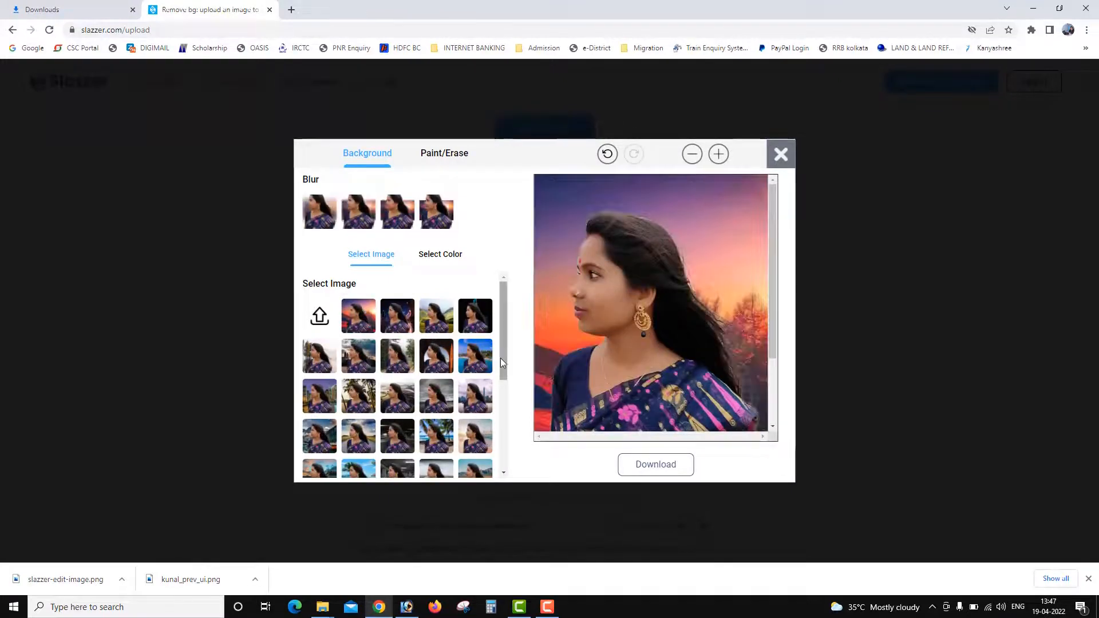
scroll(500, 358, down, 5)
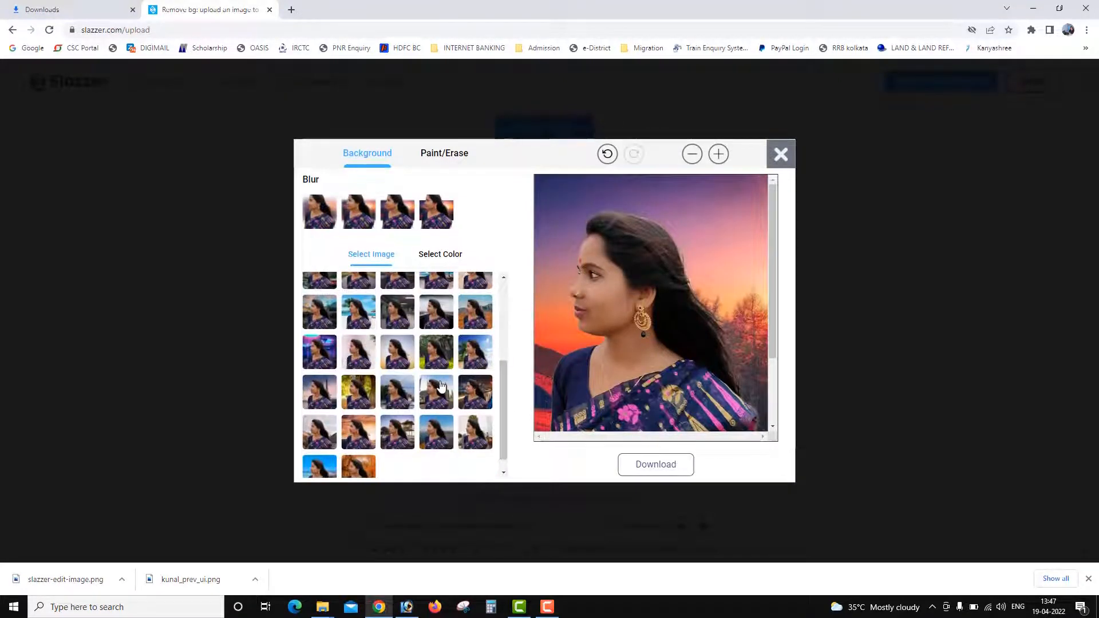
click(441, 387)
scroll(388, 420, down, 1)
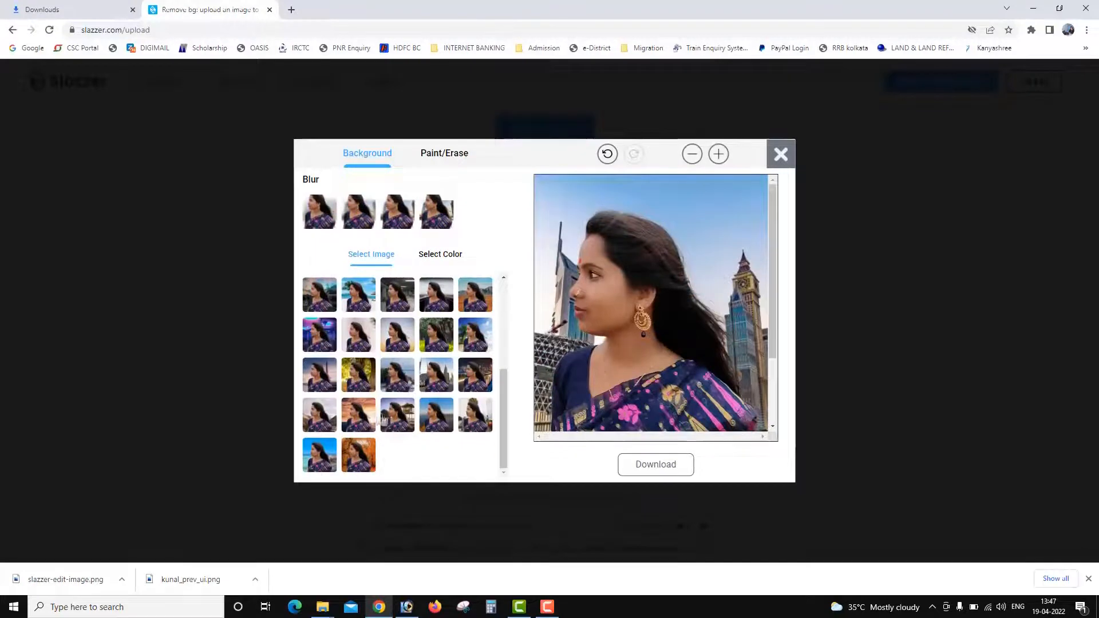
click(368, 415)
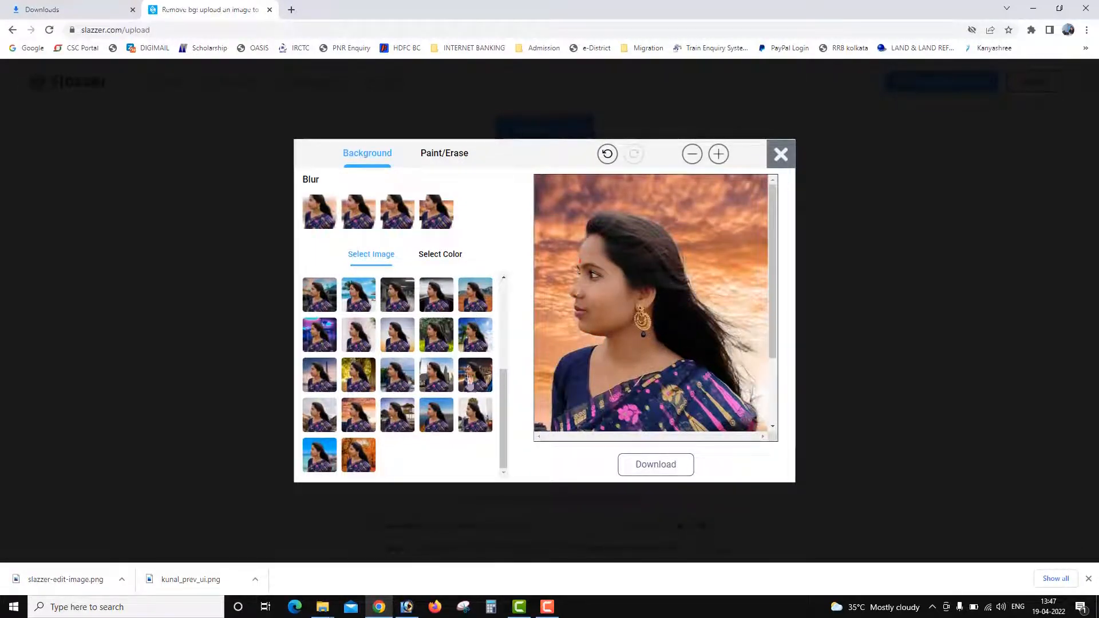
scroll(502, 400, up, 6)
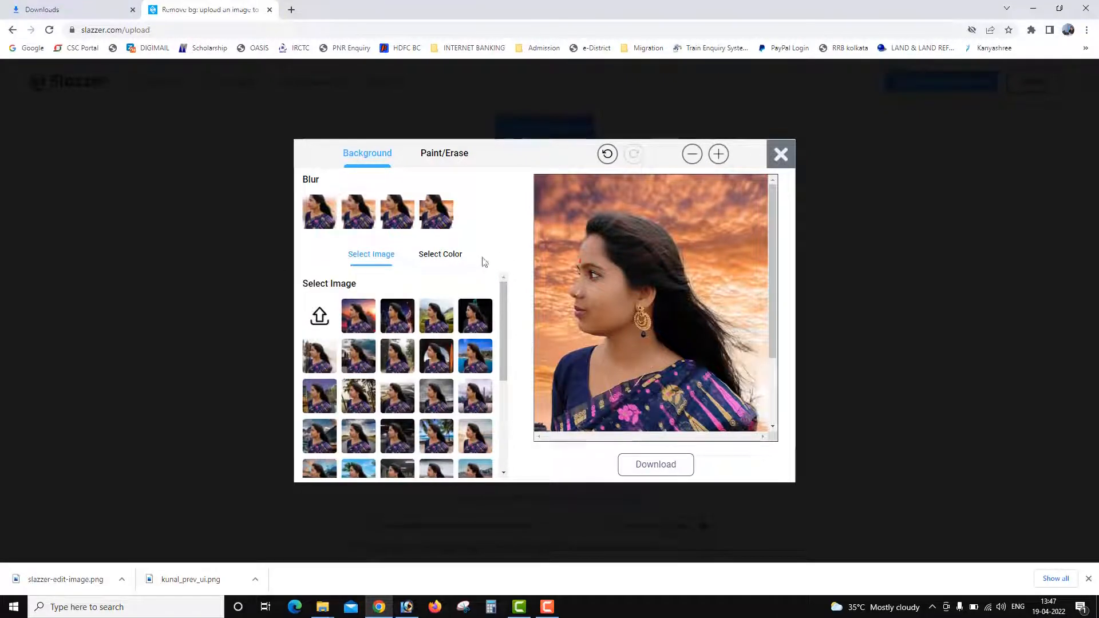
Apply a solid blue-violet background behind the woman and return to the background image choices.
click(436, 258)
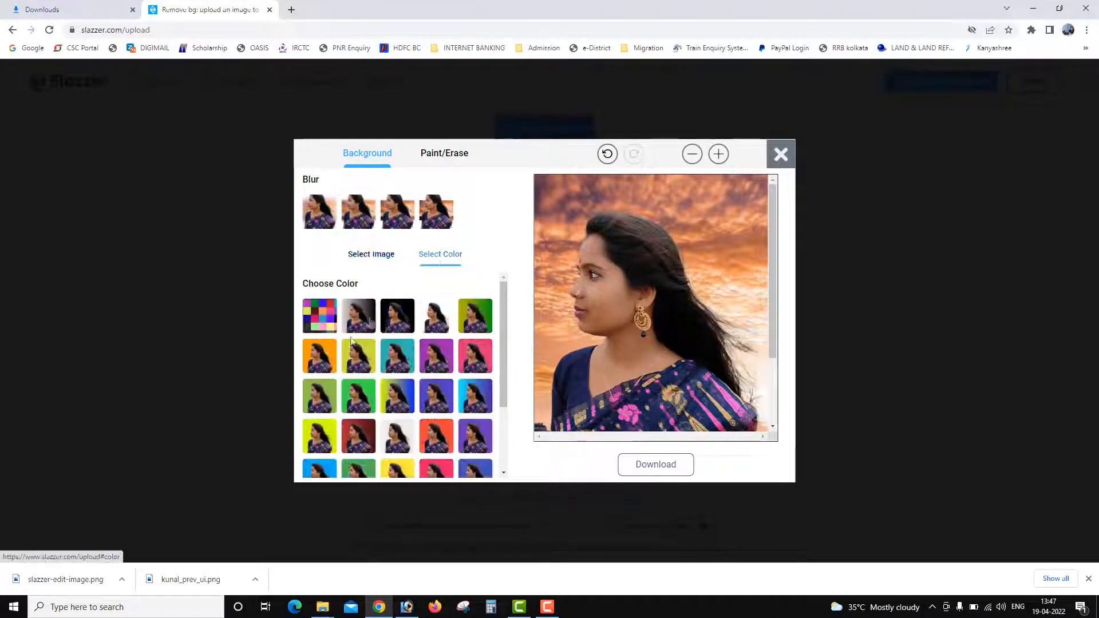
click(429, 405)
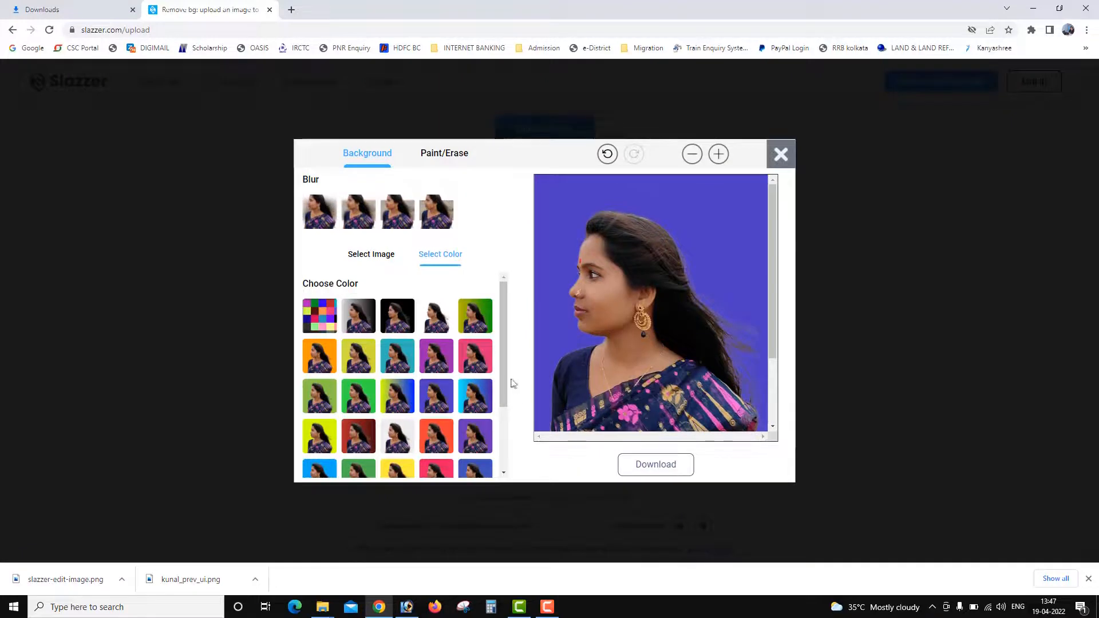
click(364, 255)
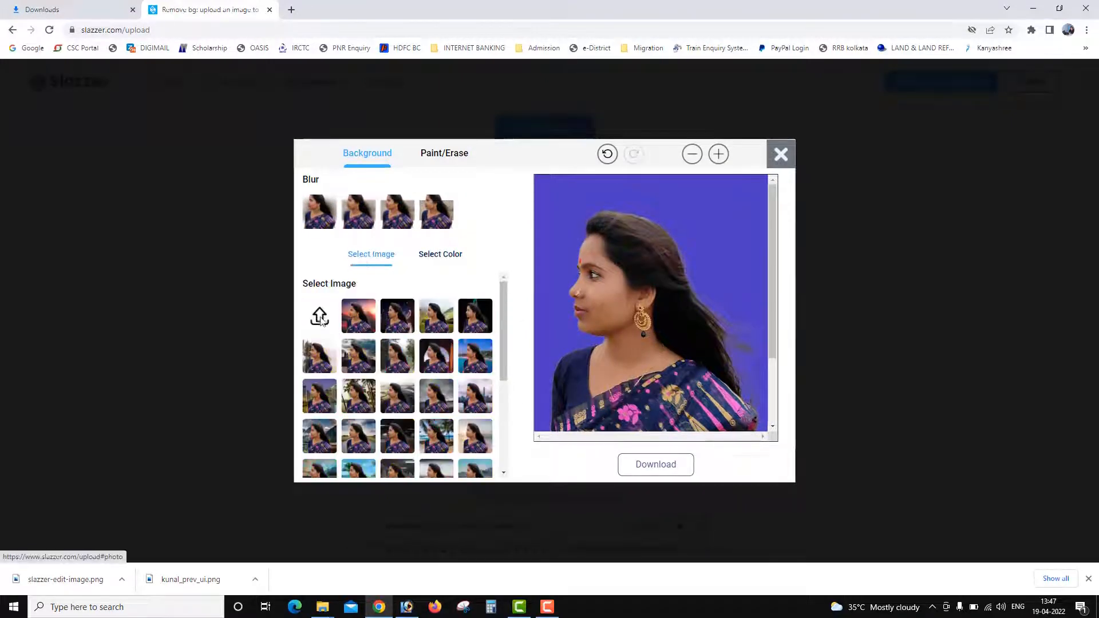
Use the custom picture "images" from New folder (2) as the background behind the woman and download the edited photo.
click(319, 319)
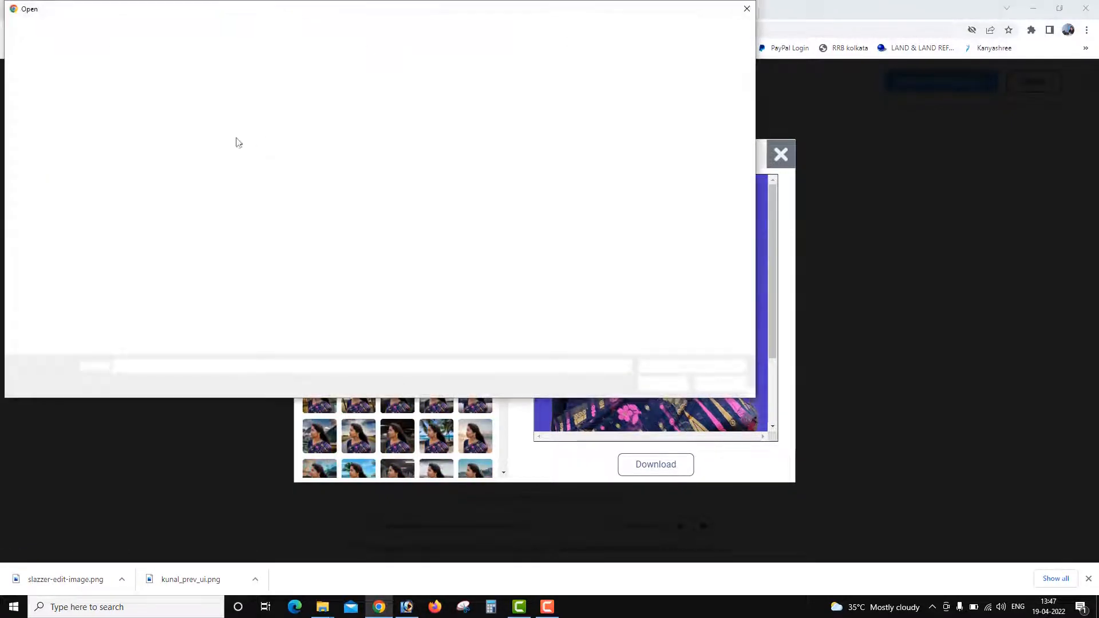
click(139, 96)
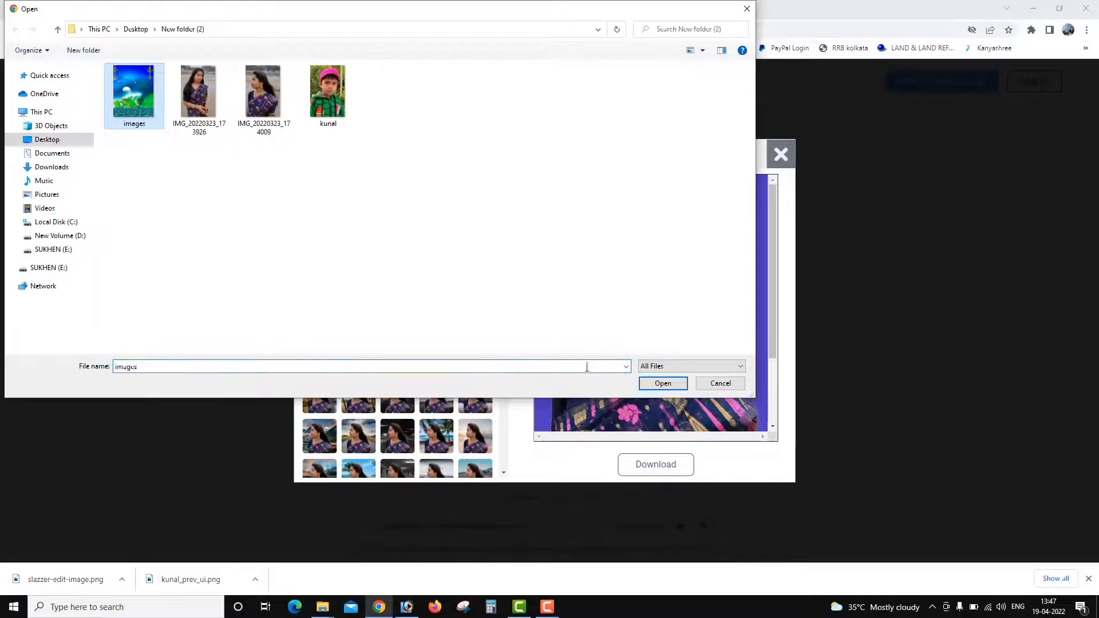
click(646, 387)
drag(771, 334, 768, 309)
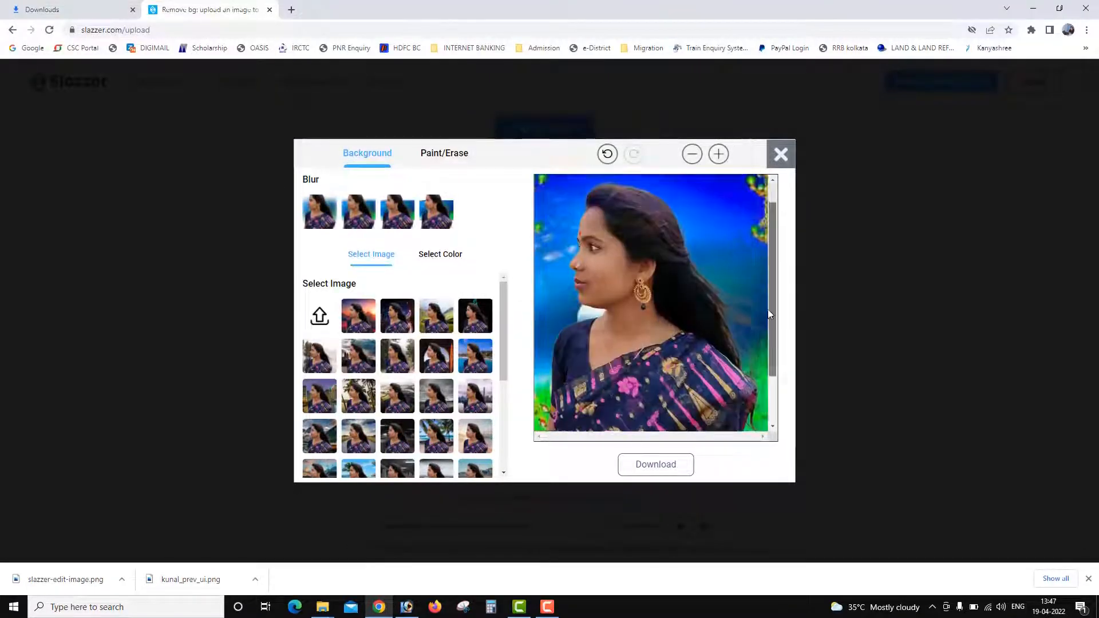
click(647, 467)
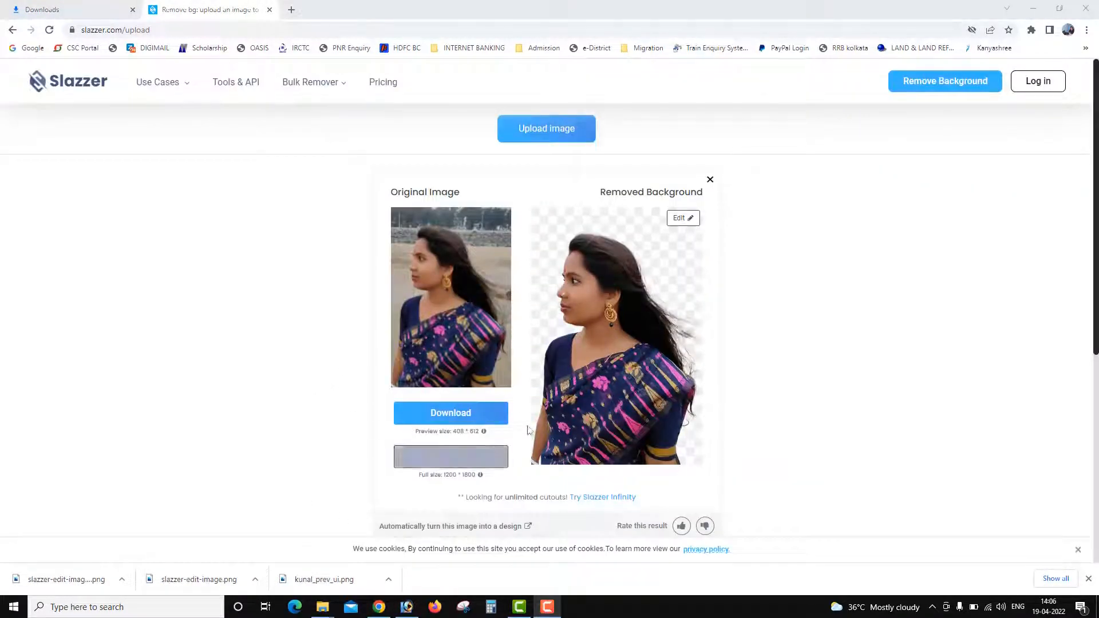
Open the HD download offer for the woman's cutout, dismiss it and discard this result.
click(396, 457)
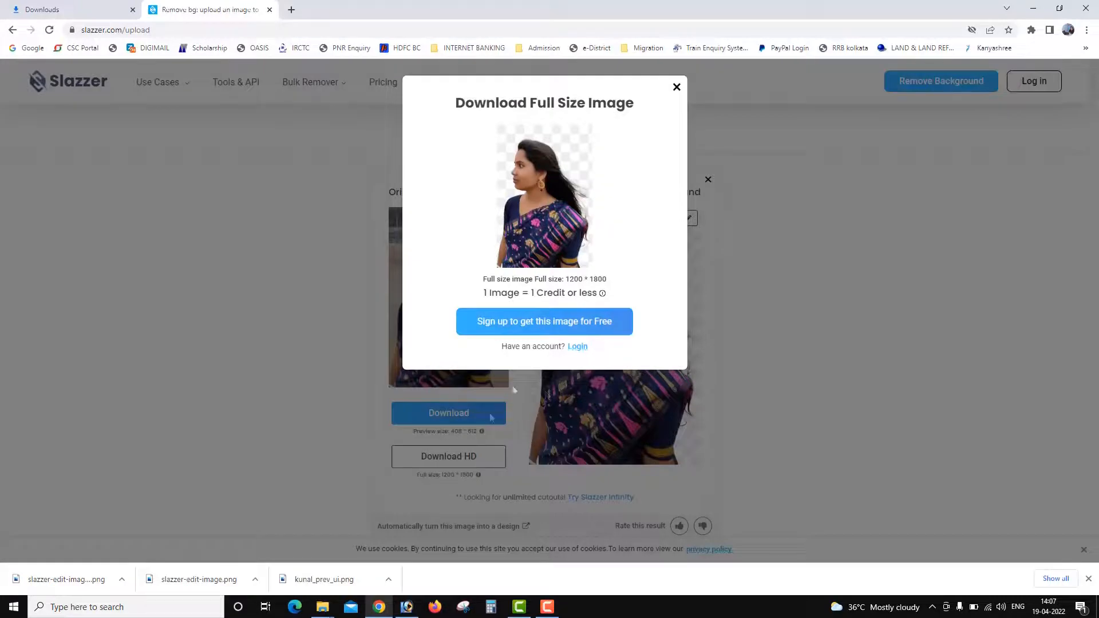
click(676, 89)
click(708, 181)
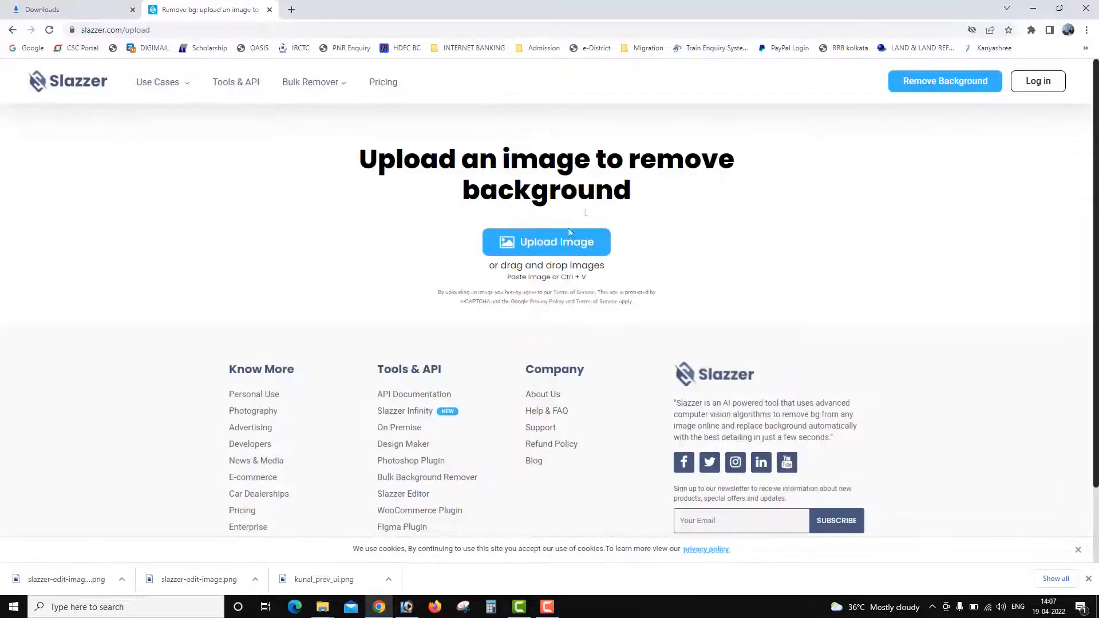
Upload IMG_20220323_173926 from New folder (2) for background removal.
click(553, 246)
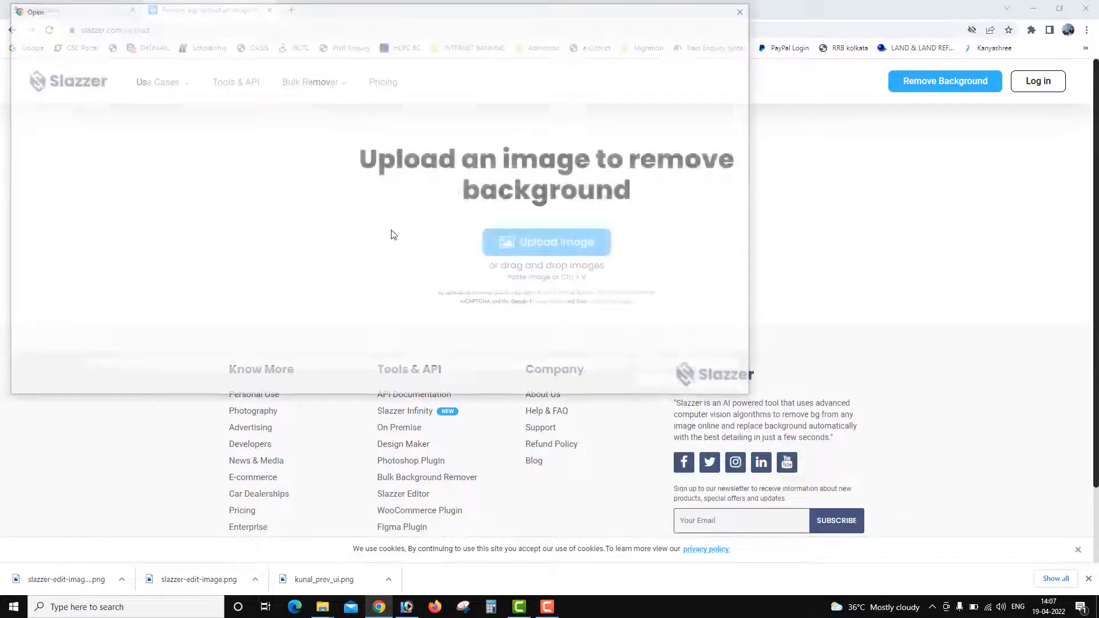
click(217, 114)
click(667, 383)
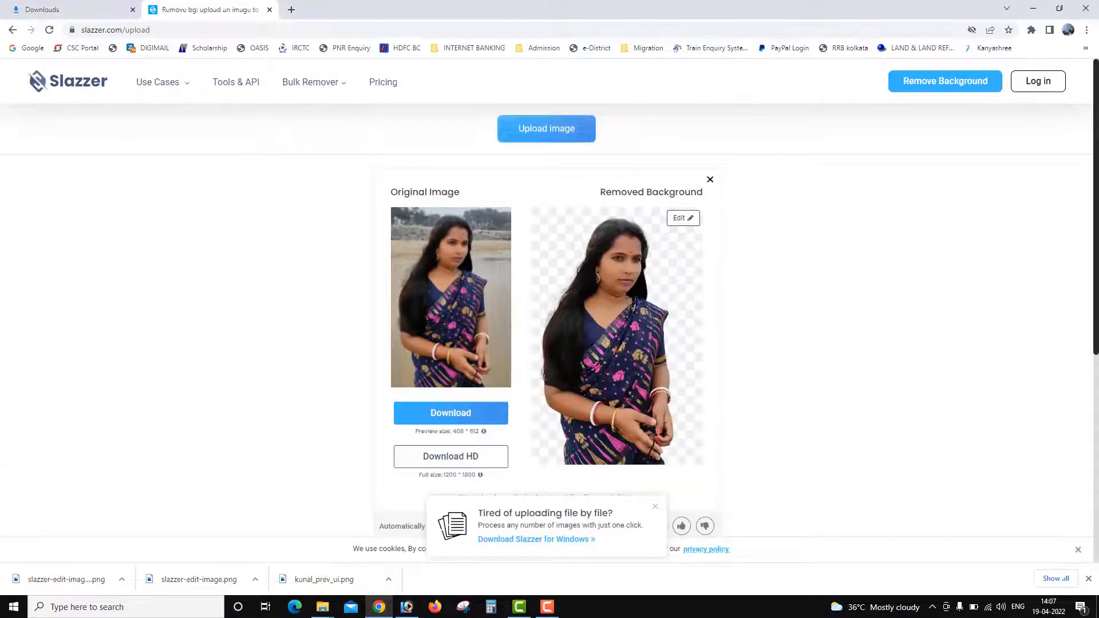
Download the new cutout at preview size and show the downloaded file in its folder.
scroll(646, 495, down, 3)
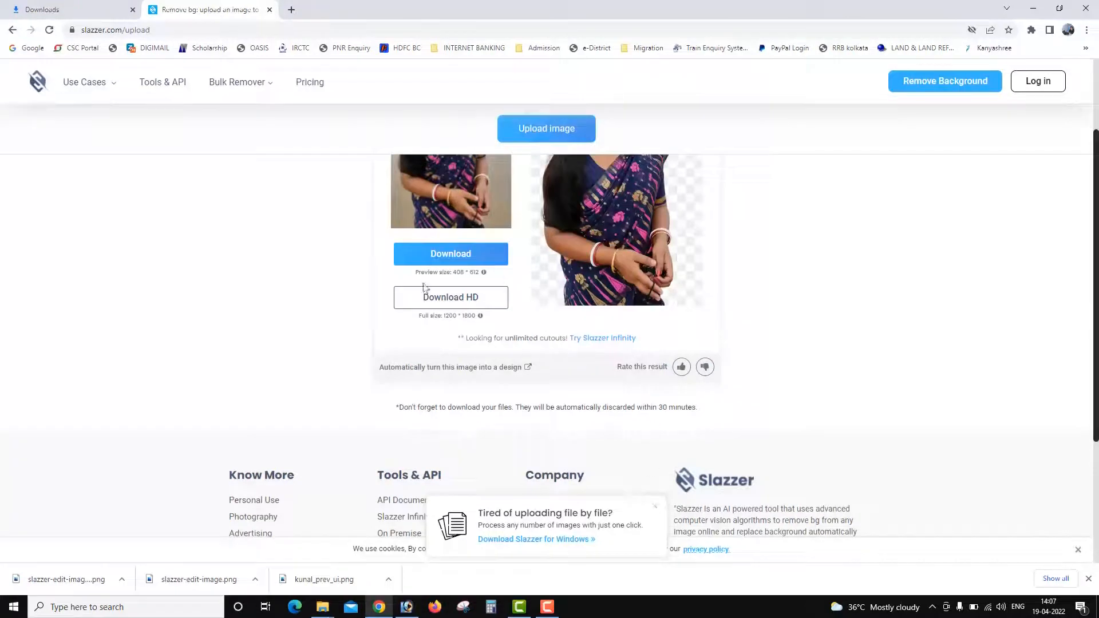
click(471, 260)
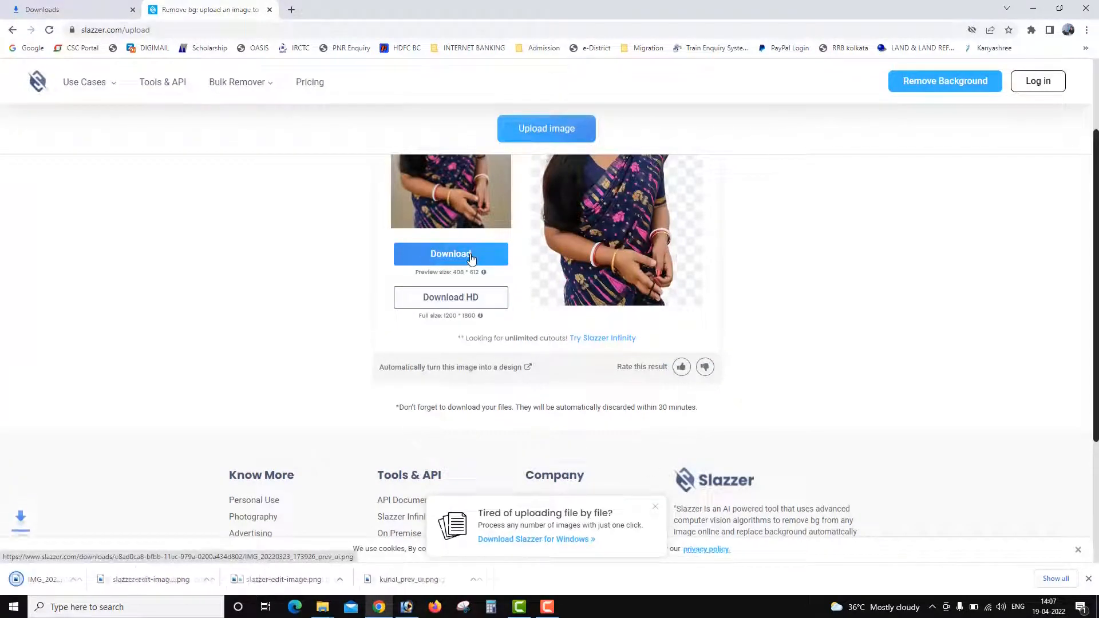
click(122, 579)
click(156, 540)
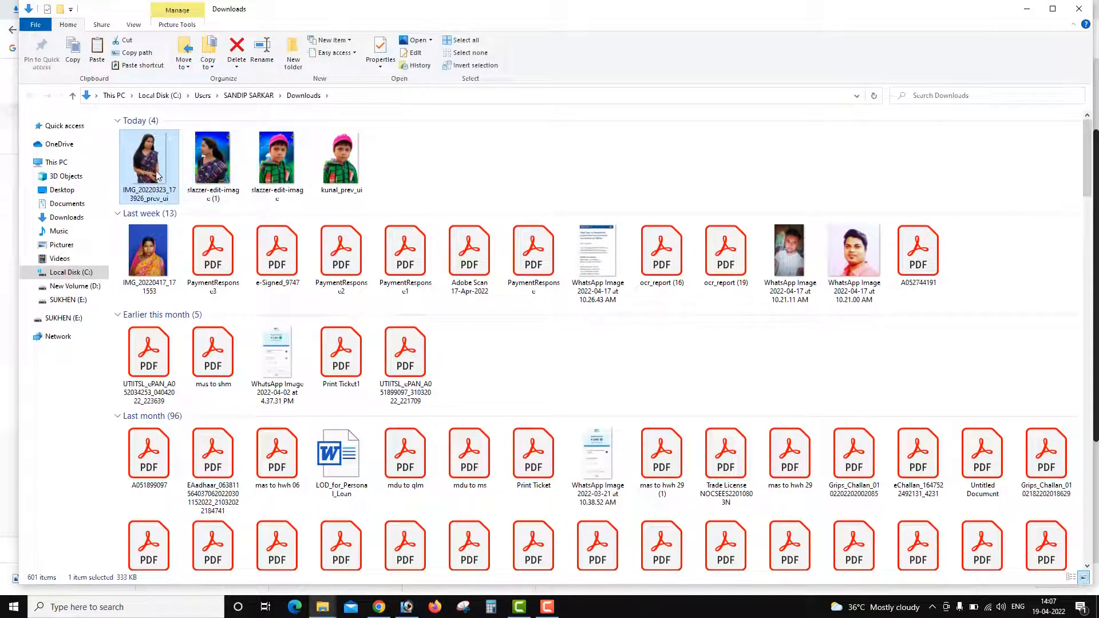
Open IMG_20220323_173926_prev_ui in the image viewer, examine the cutout enlarged and close the viewer.
double_click(156, 174)
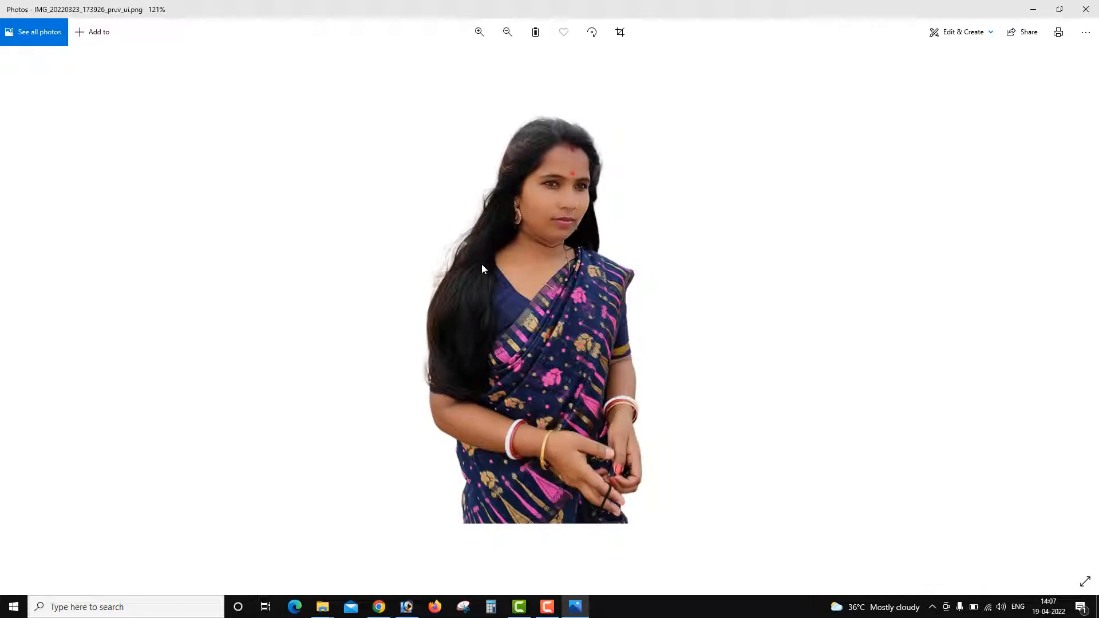
scroll(555, 279, up, 3)
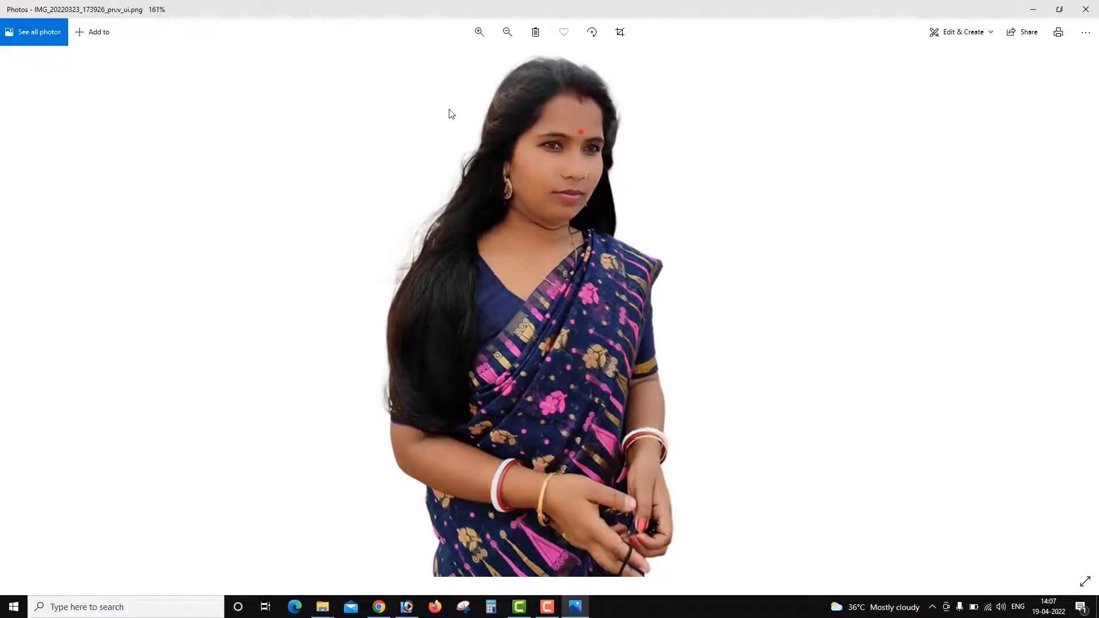
key(alt+F4)
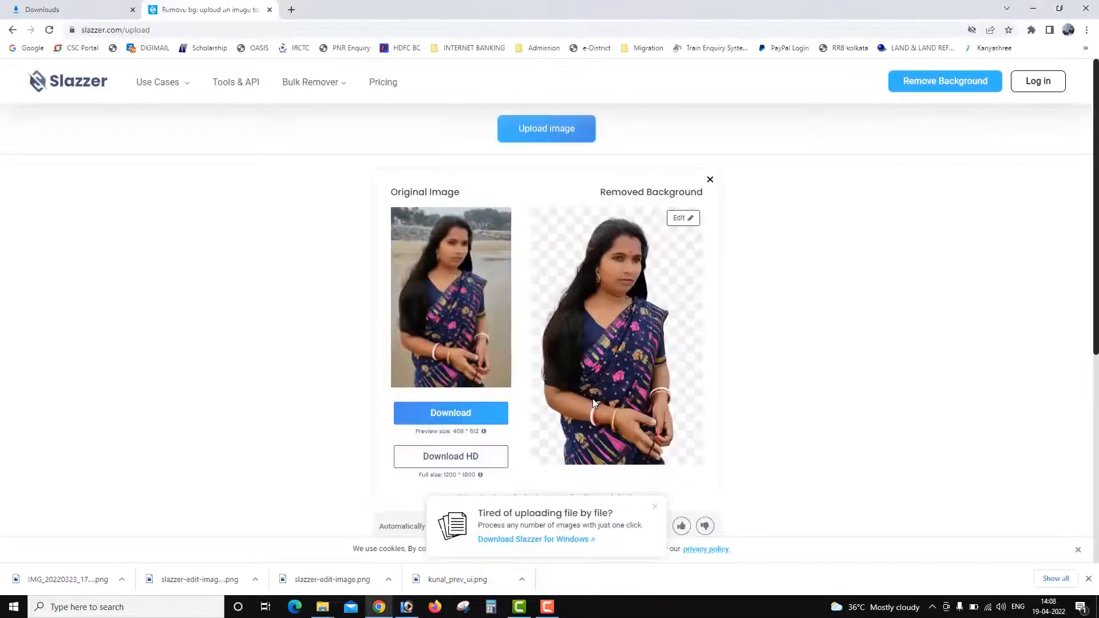